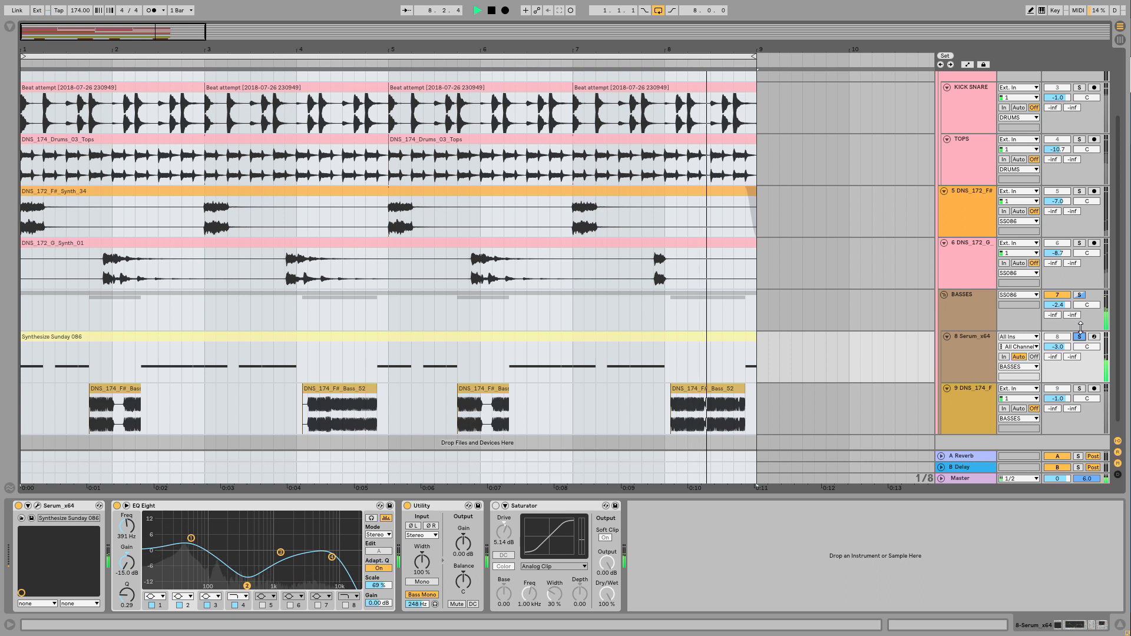
Stop playback and solo the DNS_174_F# Bass audio track instead of the Serum track
{"action": "key", "text": "space"}
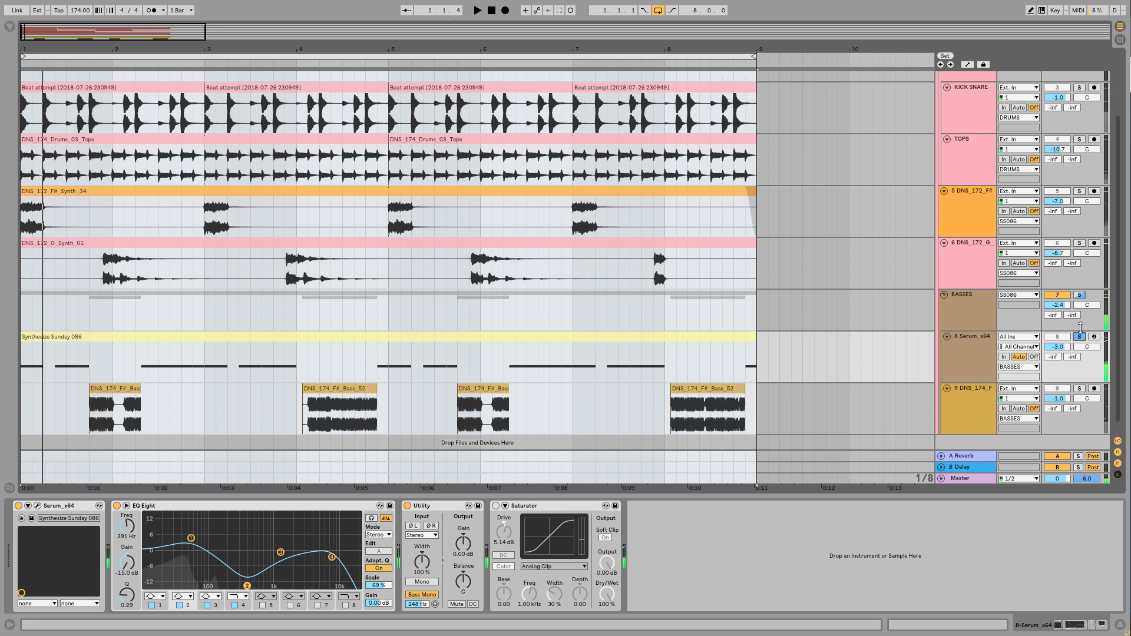
{"action": "scroll", "coordinate": [942, 355], "scroll_direction": "down", "scroll_amount": 1}
{"action": "left_click", "coordinate": [975, 380]}
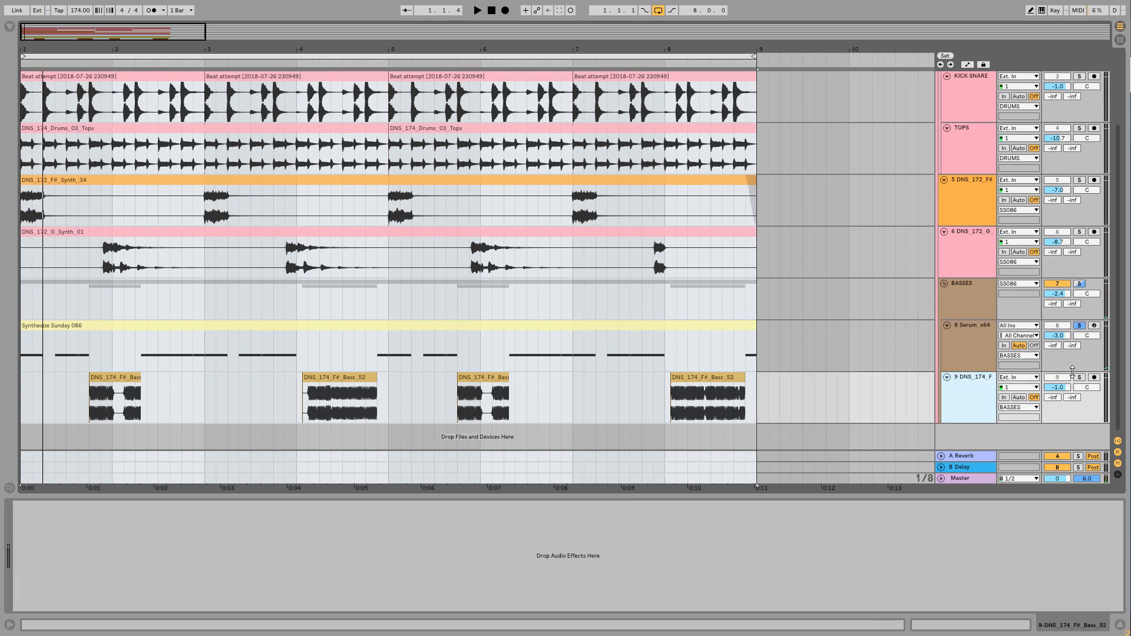
{"action": "left_click", "coordinate": [1079, 377]}
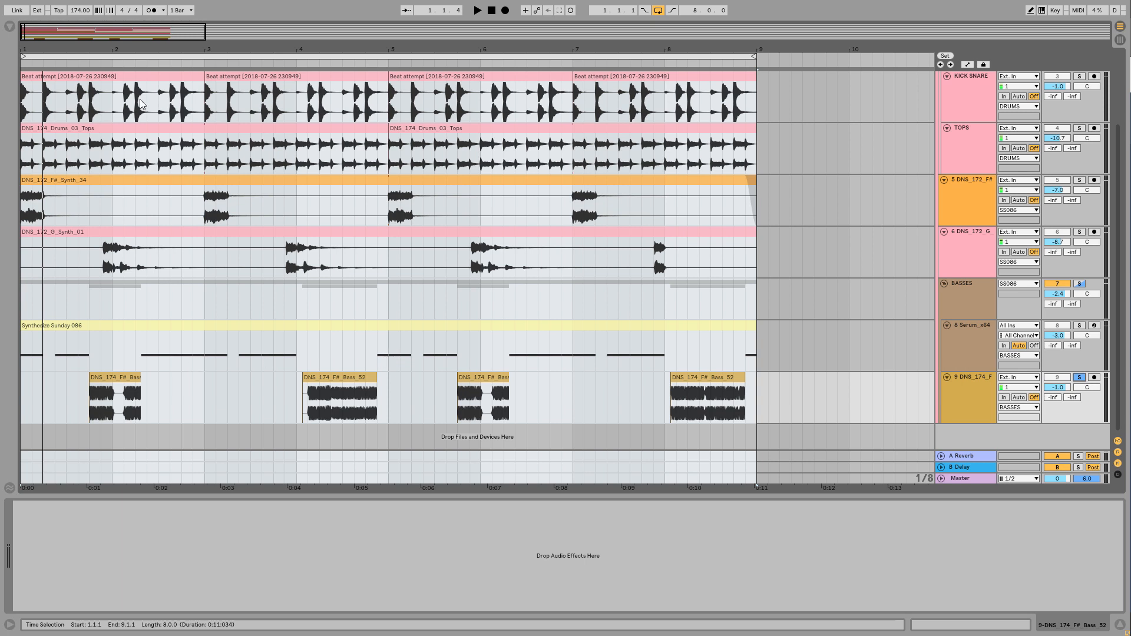
Extend the first DNS_174_F# Bass_52 clip over the whole eight-bar loop, from 1.1.1 to 9.1.1
{"action": "left_click_drag", "start_coordinate": [85, 51], "coordinate": [92, 115]}
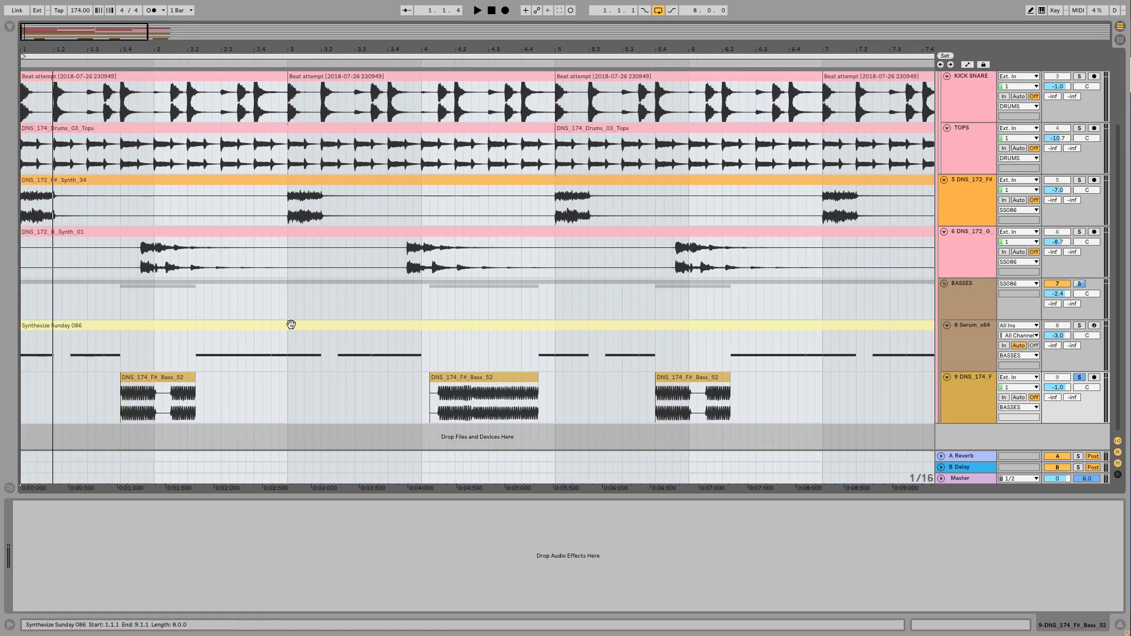
{"action": "left_click", "coordinate": [192, 378]}
{"action": "left_click_drag", "start_coordinate": [195, 382], "coordinate": [428, 382]}
{"action": "left_click_drag", "start_coordinate": [121, 381], "coordinate": [22, 383]}
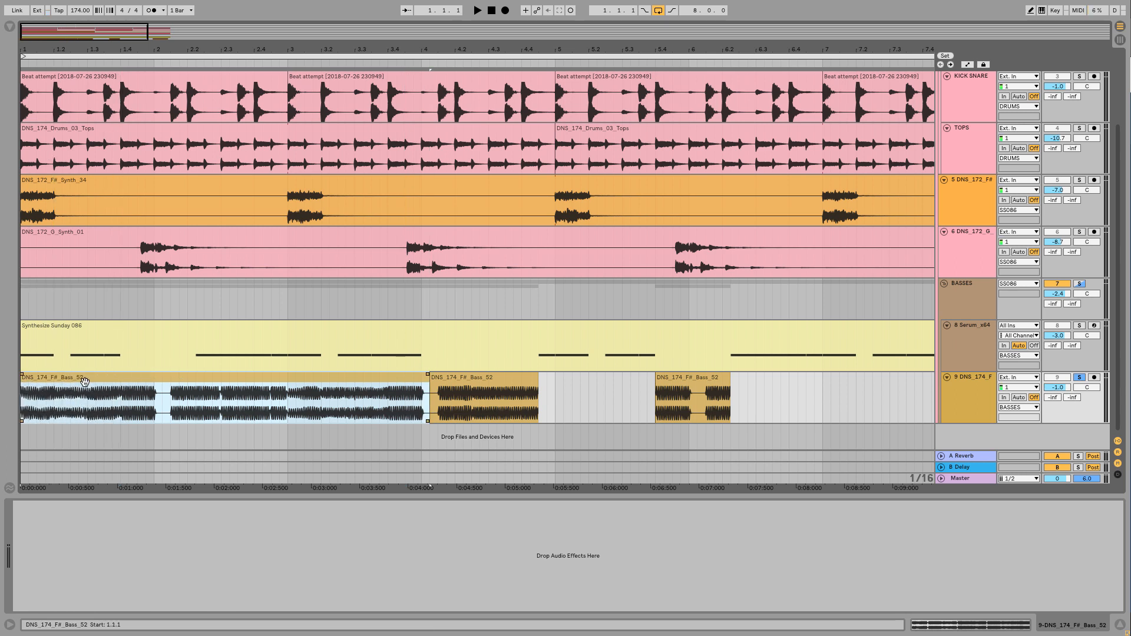
{"action": "left_click_drag", "start_coordinate": [265, 50], "coordinate": [265, 30]}
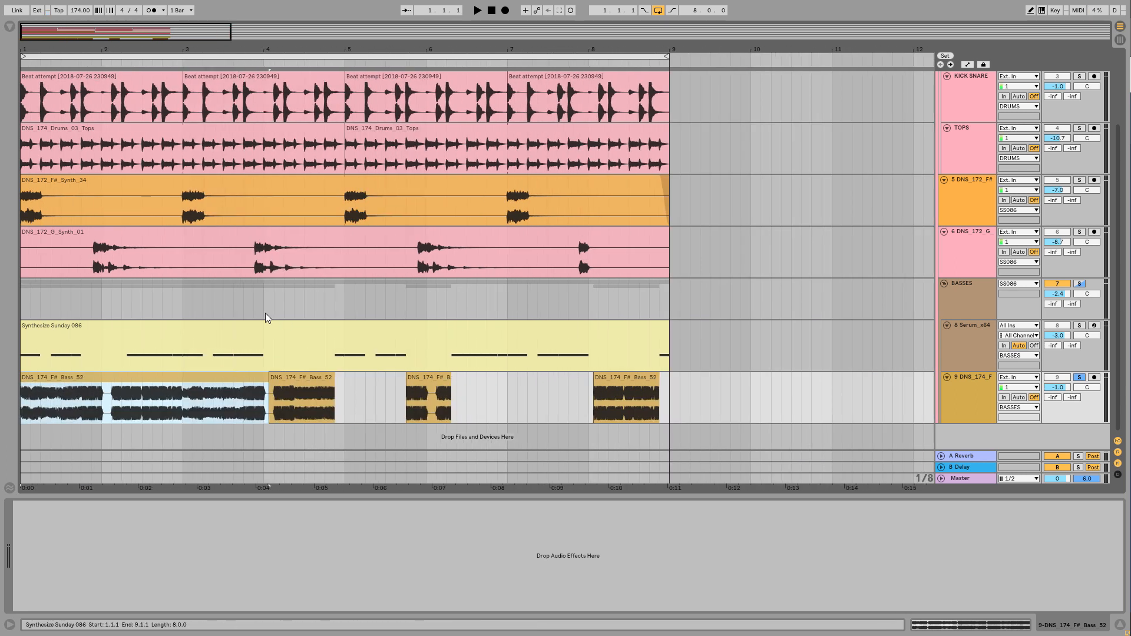
{"action": "left_click_drag", "start_coordinate": [268, 382], "coordinate": [670, 387]}
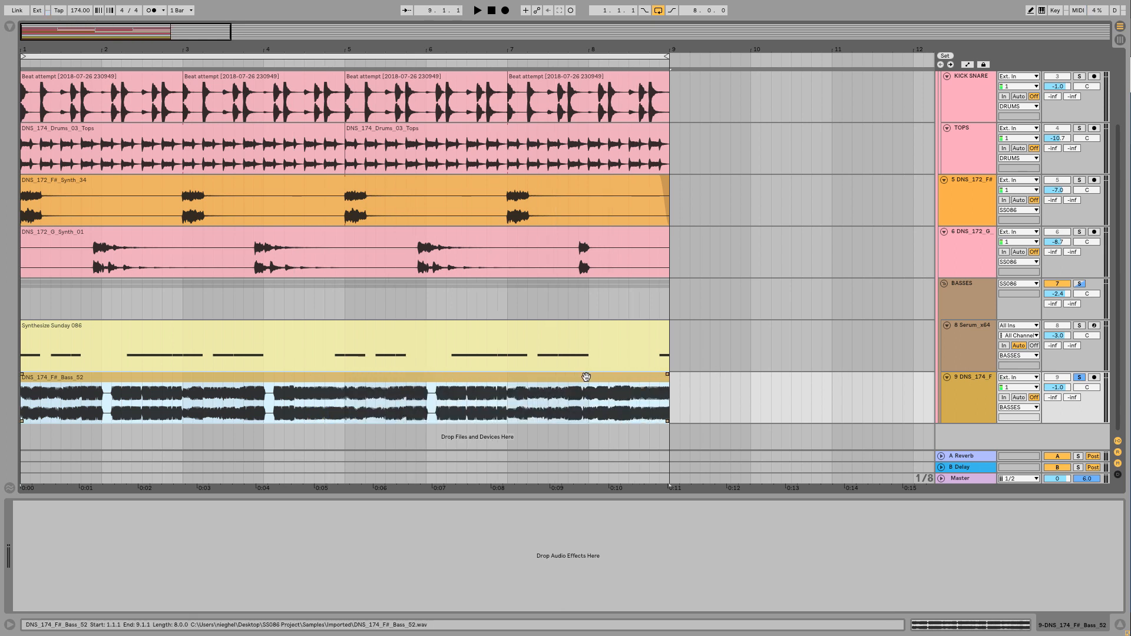
Audition the extended bass sample, stop playback and undo the clip extensions
{"action": "key", "text": "space"}
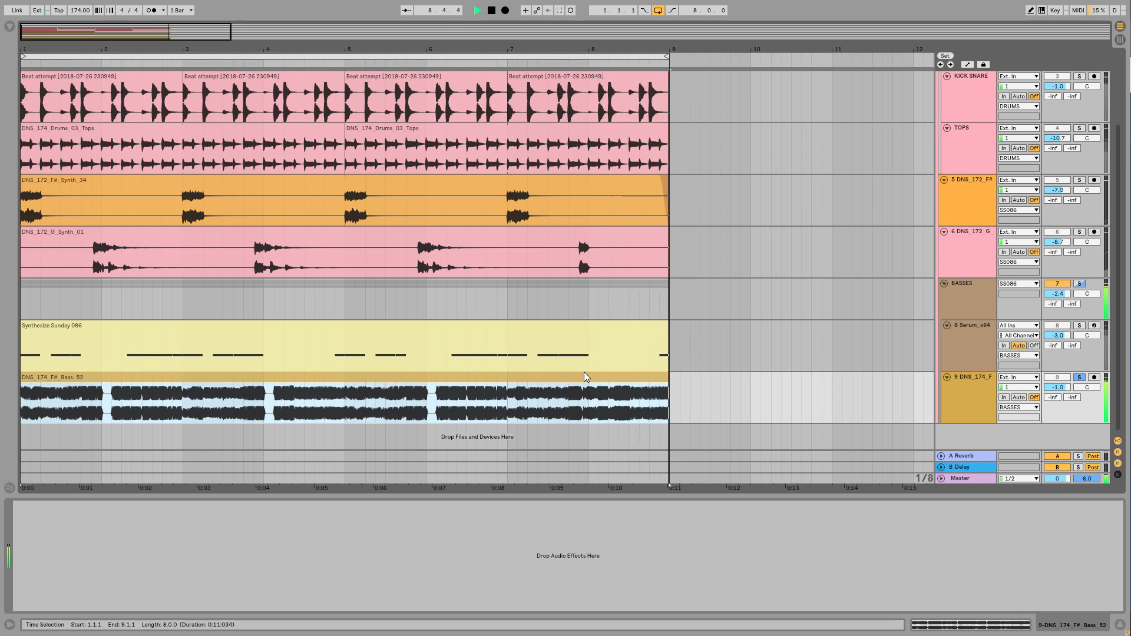
{"action": "key", "text": "space"}
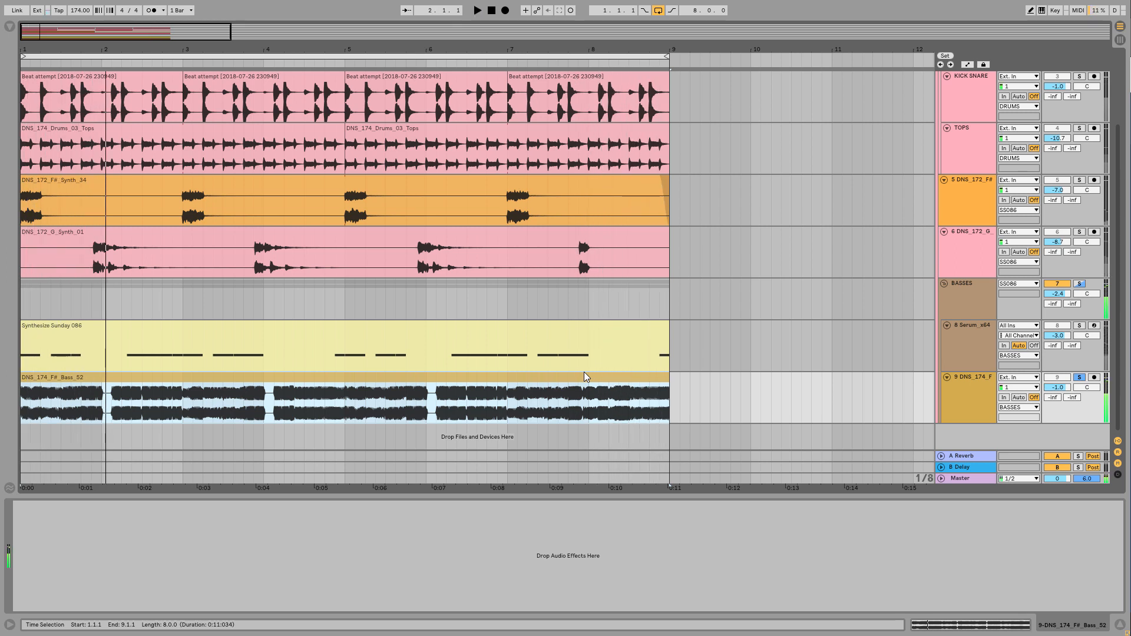
{"action": "key", "text": "ctrl+z"}
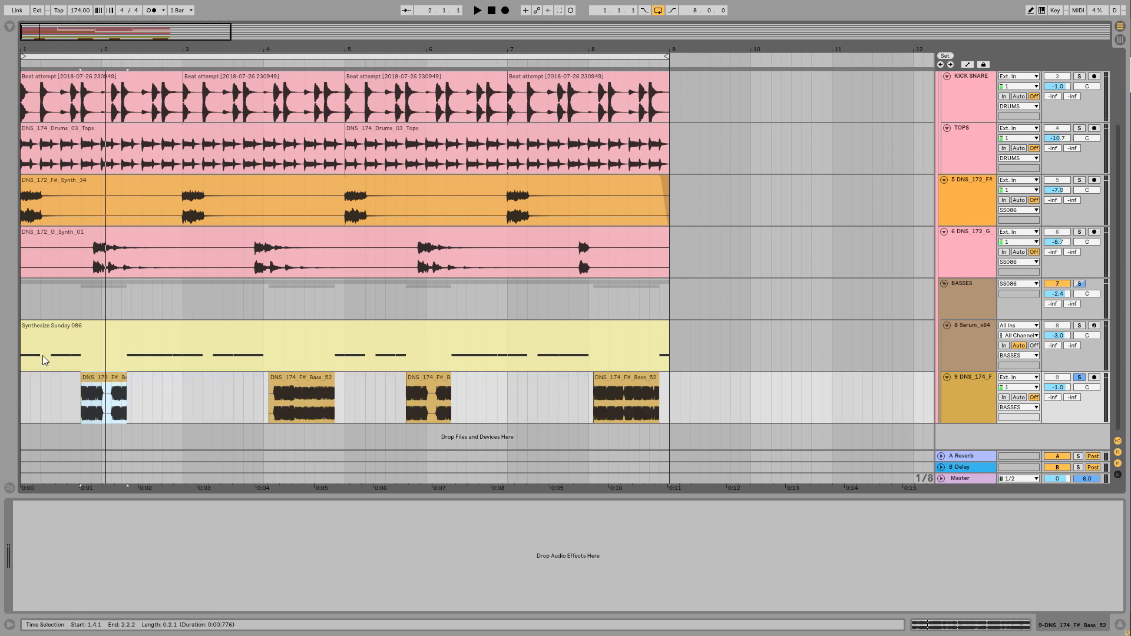
Solo the 8 Serum_x64 track and turn on the Saturator in its device chain
{"action": "left_click", "coordinate": [59, 326]}
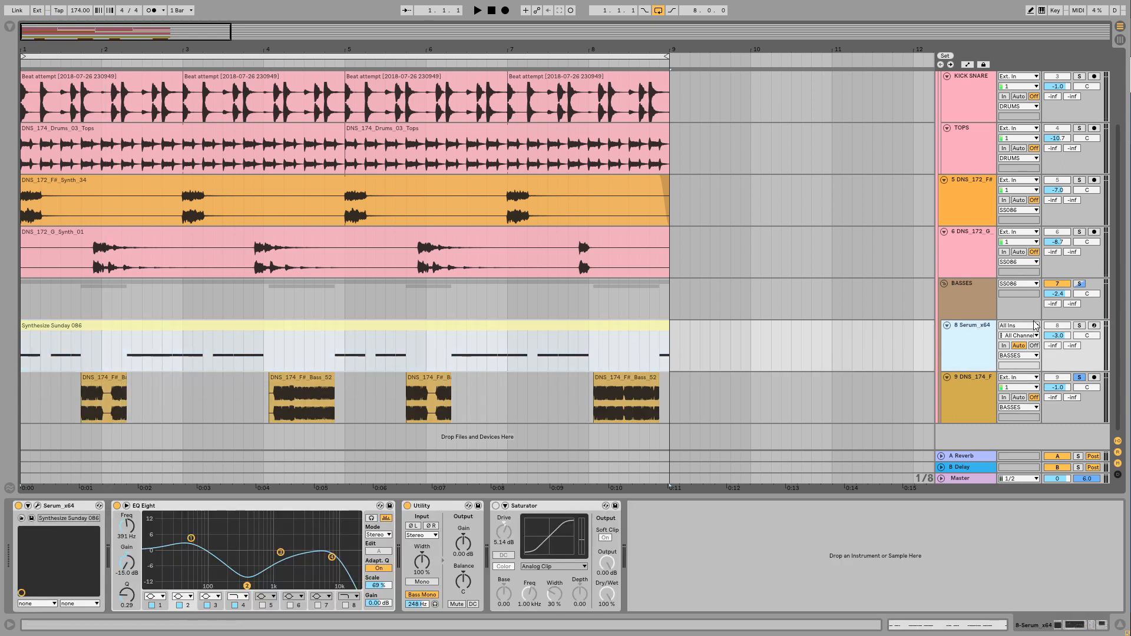
{"action": "left_click", "coordinate": [1080, 325]}
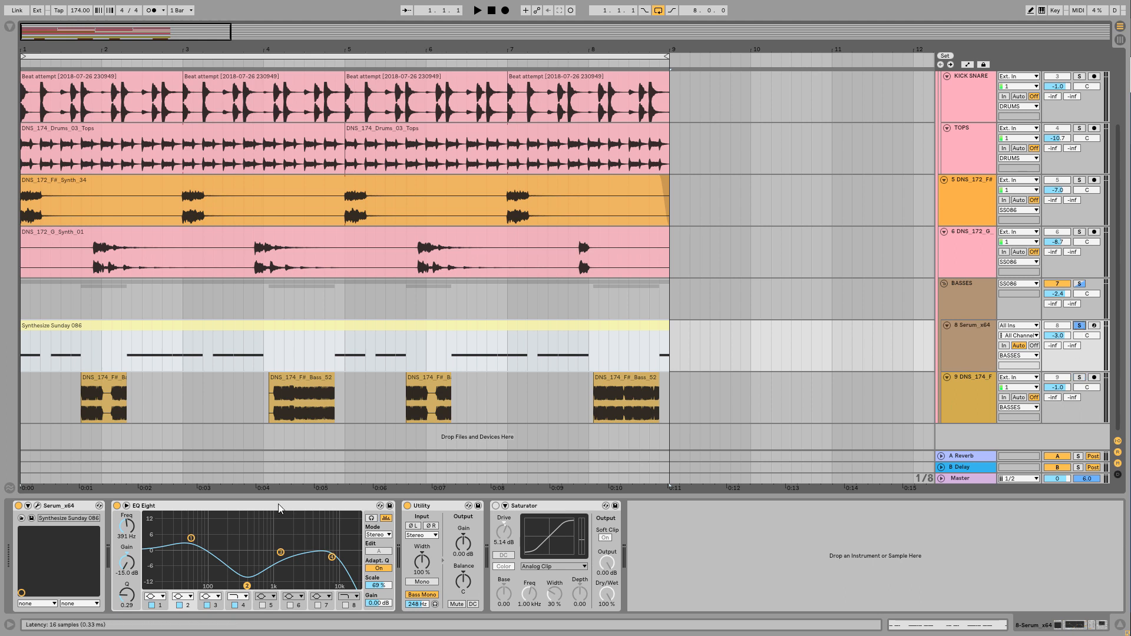
{"action": "left_click", "coordinate": [184, 507]}
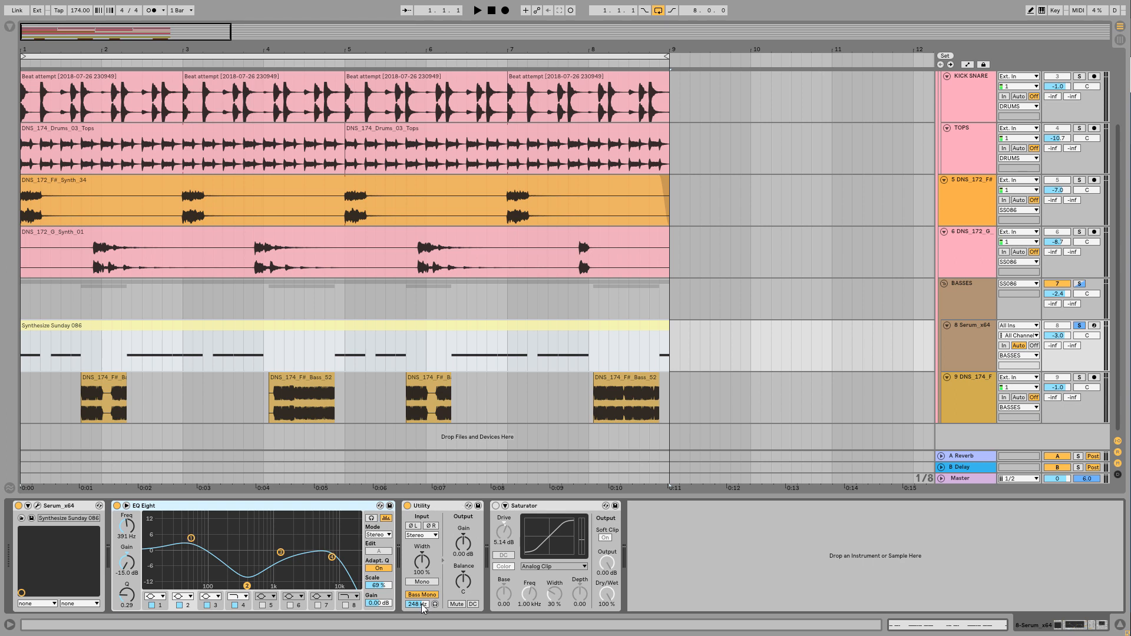
{"action": "left_click", "coordinate": [496, 505]}
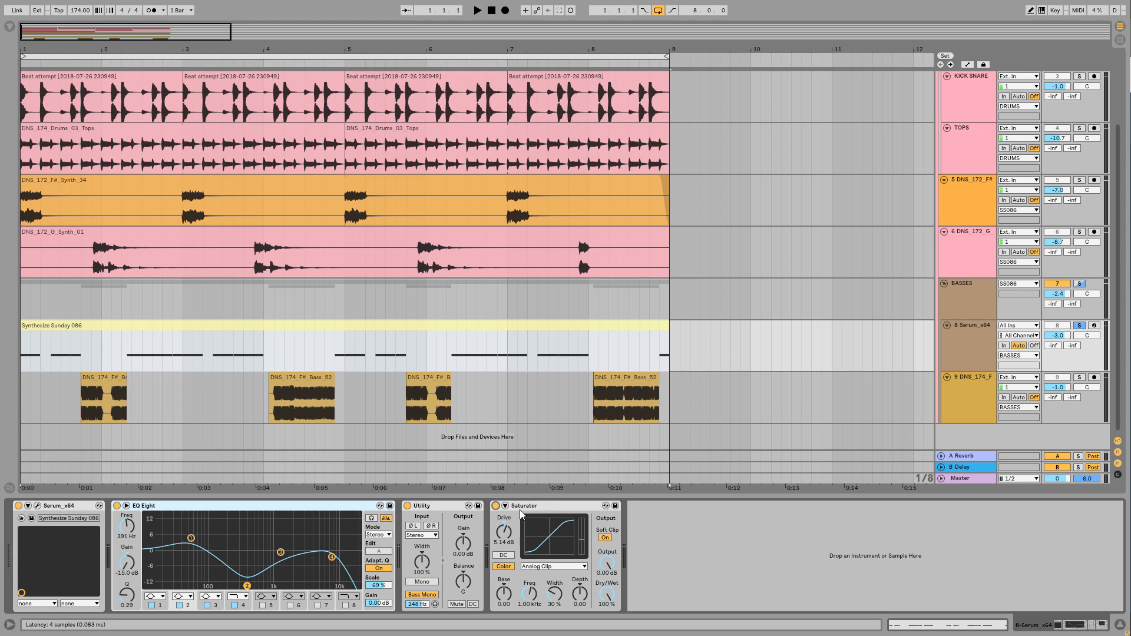
Open the track's Serum plug-in window, place it over the arrangement and view oscillator A's wavetable categories
{"action": "left_click", "coordinate": [37, 506]}
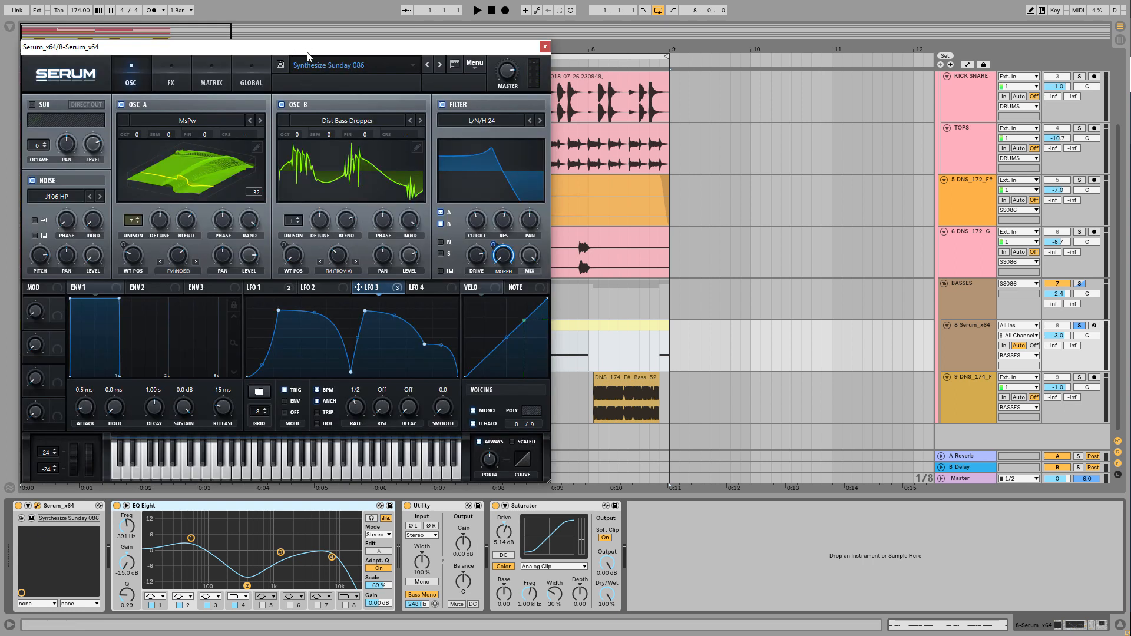
{"action": "left_click_drag", "start_coordinate": [305, 52], "coordinate": [578, 74]}
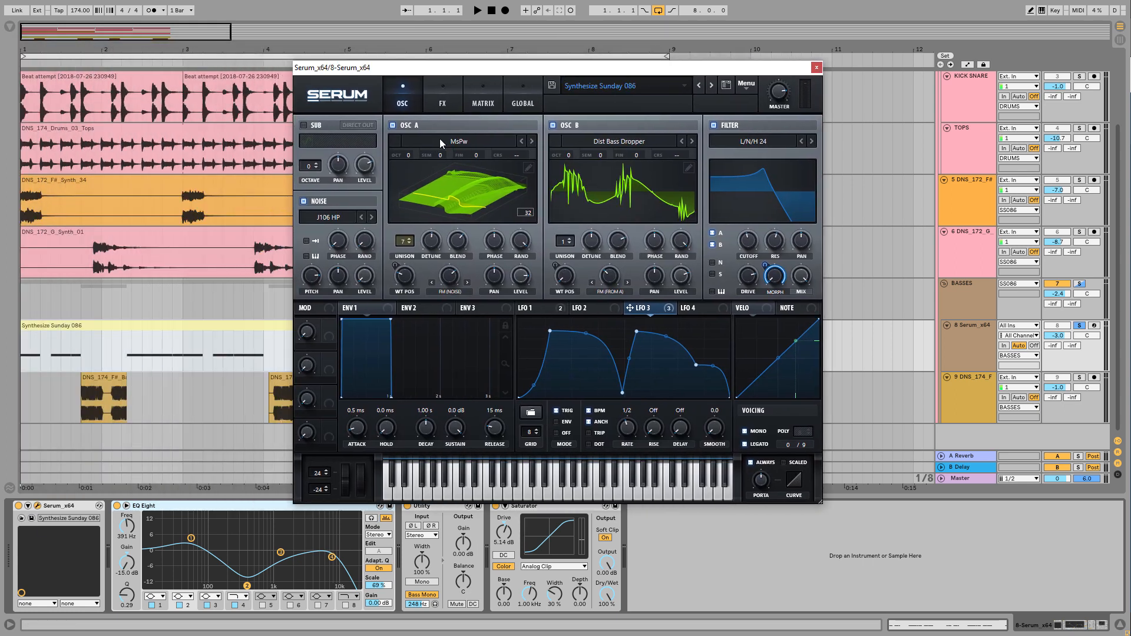
{"action": "left_click", "coordinate": [459, 140]}
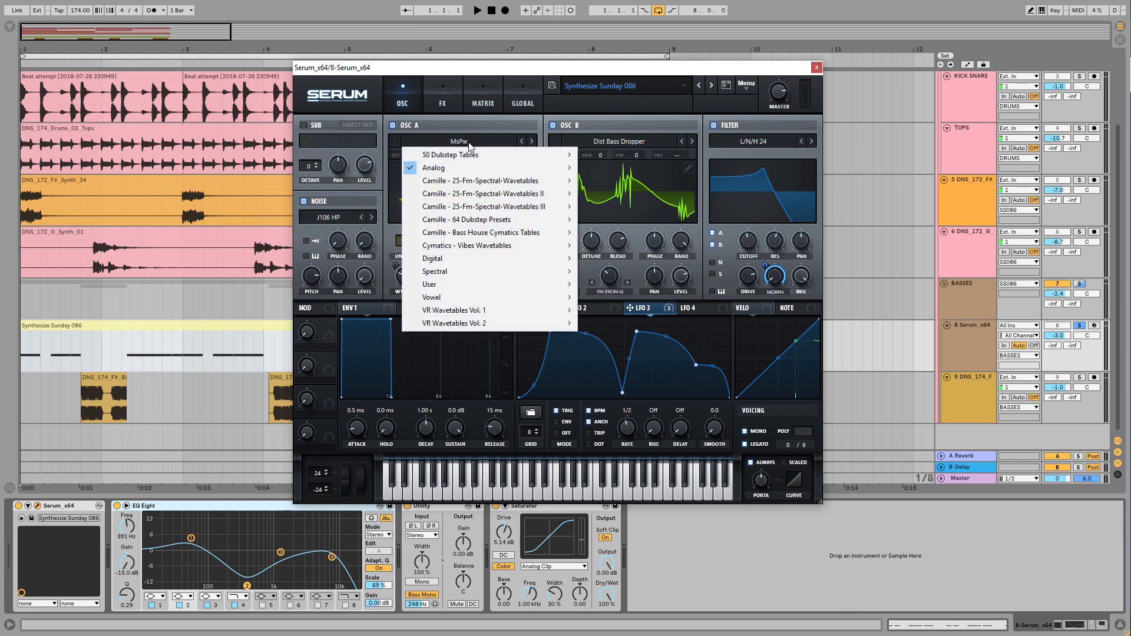
{"action": "mouse_move", "coordinate": [461, 169]}
{"action": "left_click", "coordinate": [540, 122]}
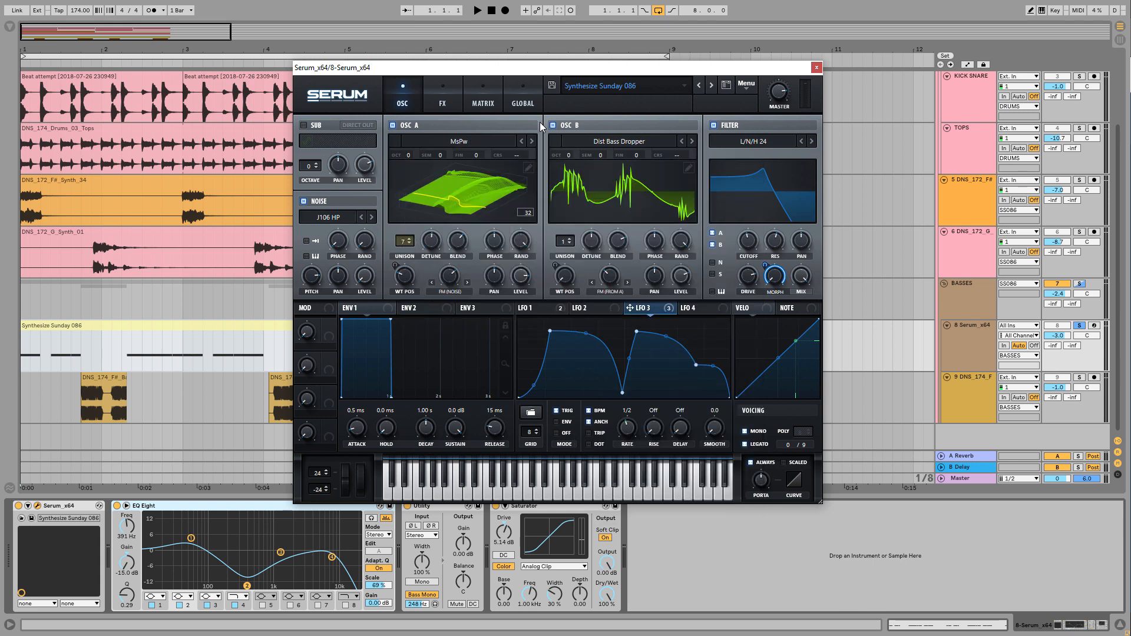
Switch oscillator A's wavetable display to the 2D view and look through oscillator B's wavetable categories
{"action": "mouse_move", "coordinate": [405, 279]}
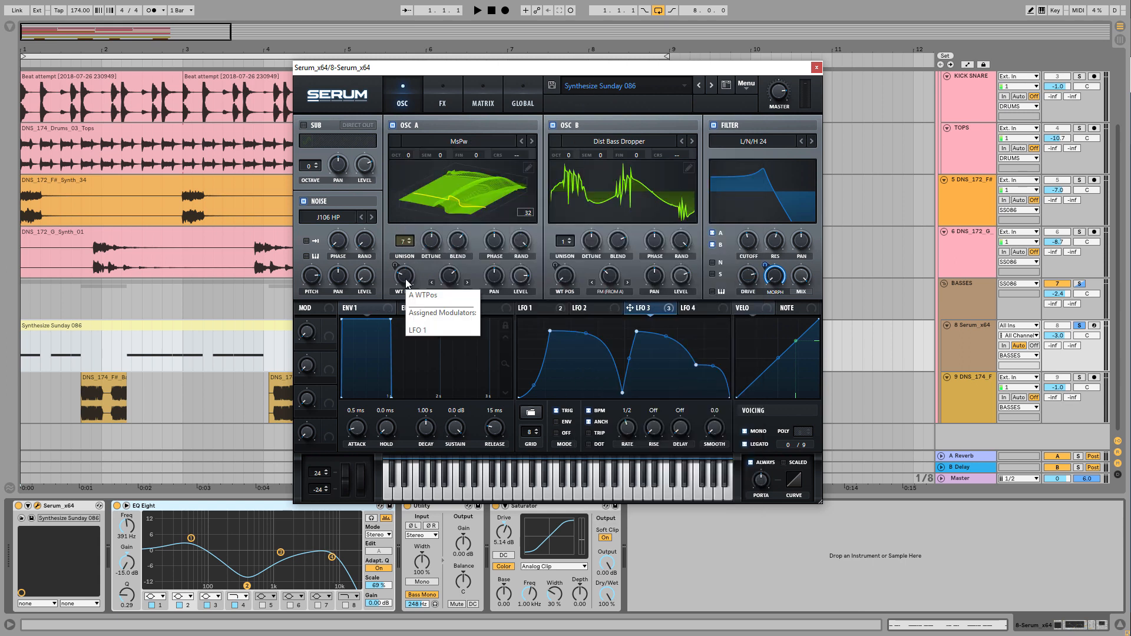
{"action": "left_click", "coordinate": [446, 214]}
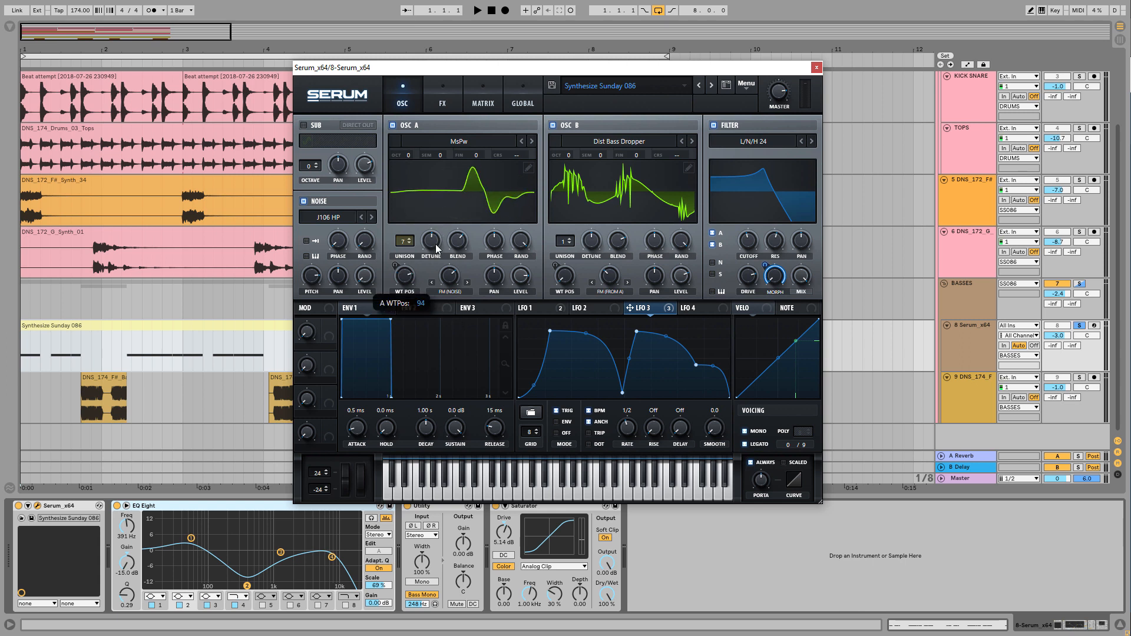
{"action": "mouse_move", "coordinate": [423, 286]}
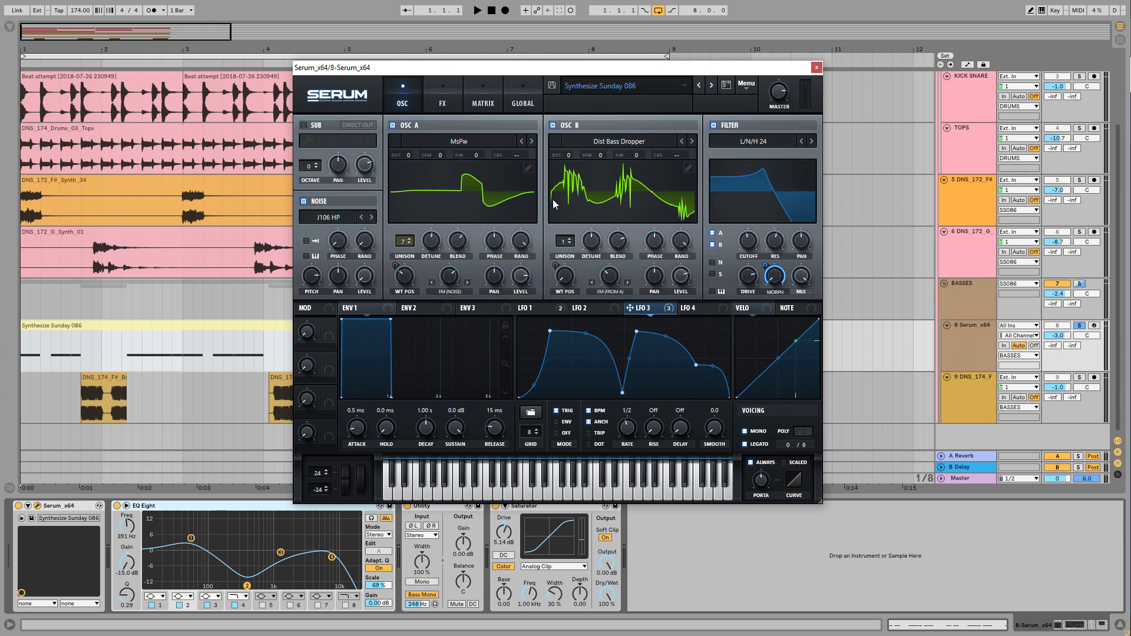
{"action": "left_click", "coordinate": [639, 144]}
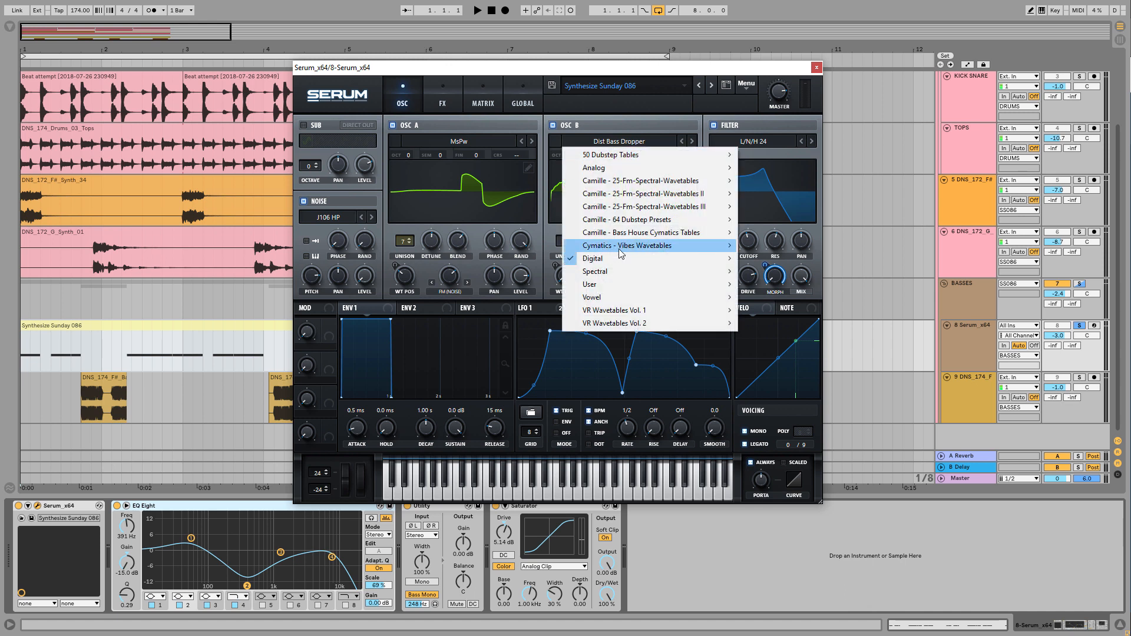
{"action": "left_click", "coordinate": [698, 81]}
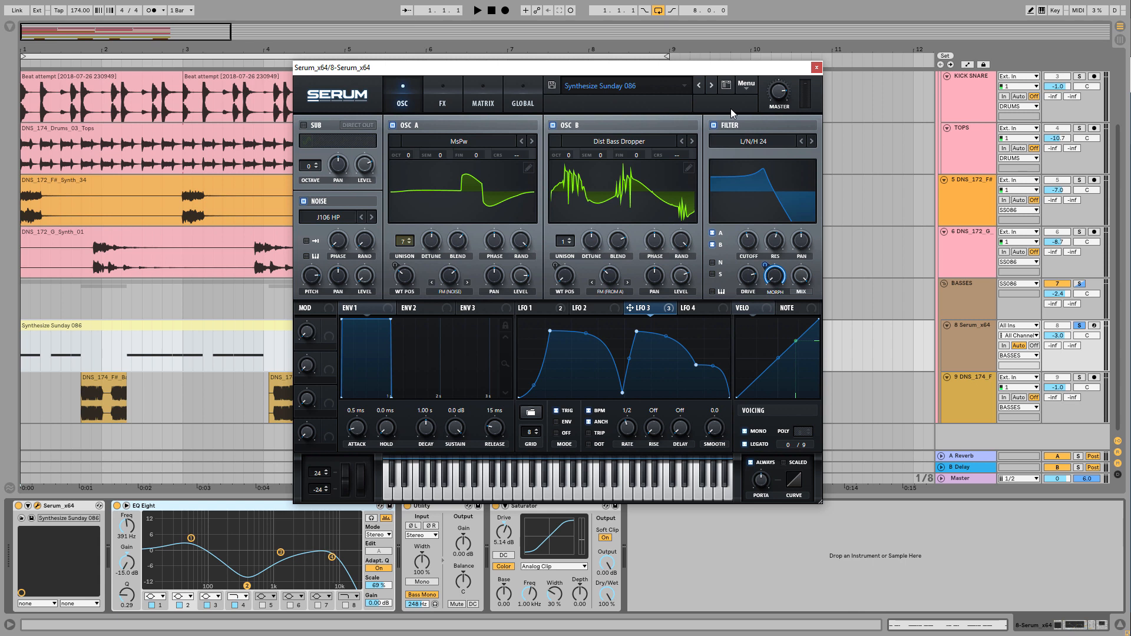
Play the Serum bass while trying oscillator A's FM (Noise) warp at 14% and 52%
{"action": "left_click", "coordinate": [992, 334]}
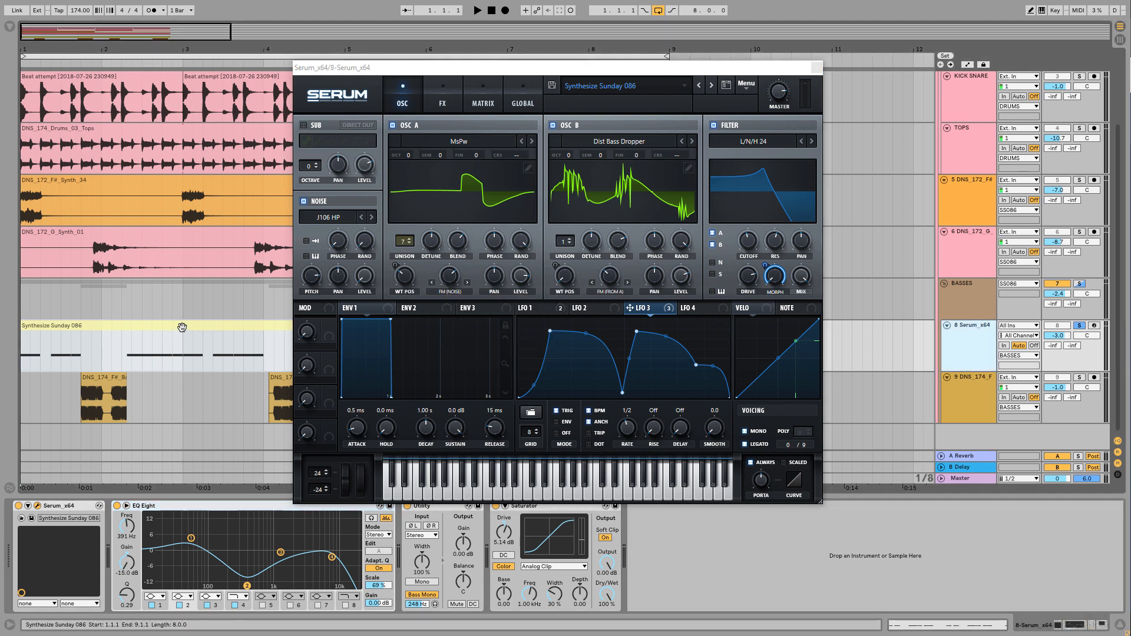
{"action": "key", "text": "space"}
{"action": "left_click_drag", "start_coordinate": [452, 279], "coordinate": [452, 378]}
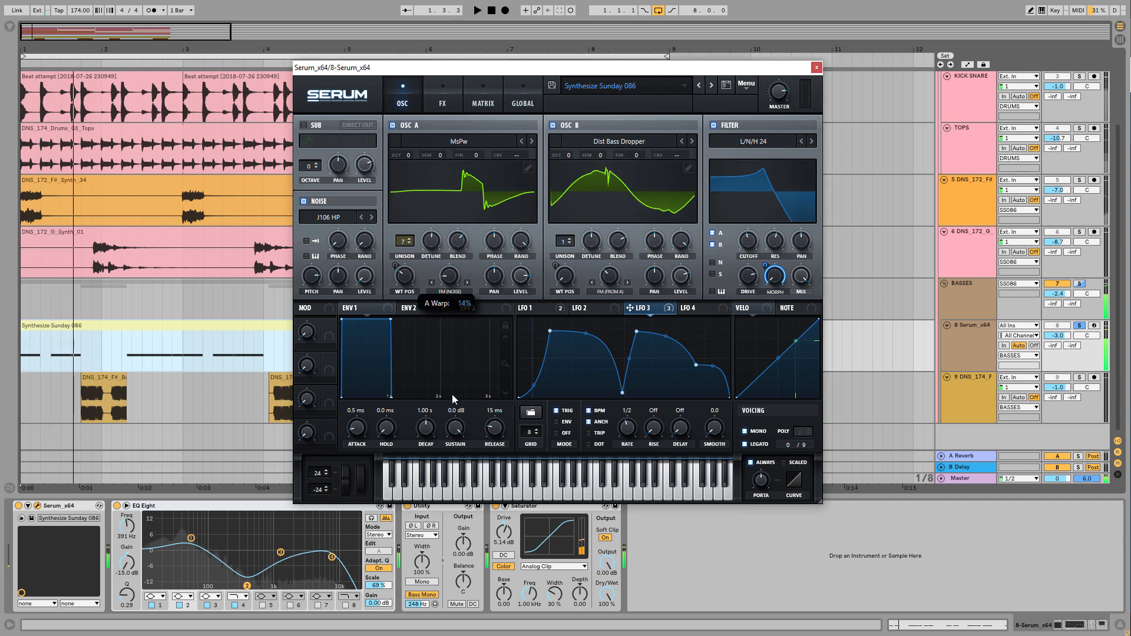
{"action": "left_click_drag", "start_coordinate": [452, 278], "coordinate": [453, 207]}
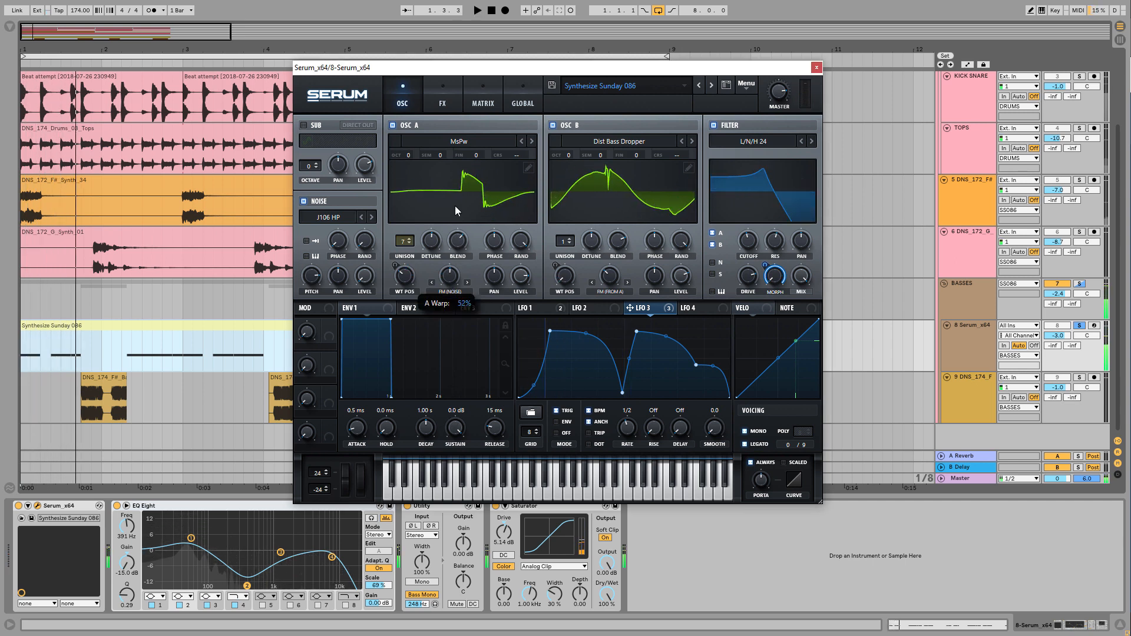
{"action": "key", "text": "space"}
{"action": "key", "text": "space"}
Audition different FM (Noise) warp amounts on oscillator A and set the warp to 66%
{"action": "mouse_move", "coordinate": [449, 271]}
{"action": "left_mouse_down"}
{"action": "mouse_move", "coordinate": [461, 205]}
{"action": "mouse_move", "coordinate": [459, 262]}
{"action": "left_mouse_up"}
{"action": "key", "text": "space"}
{"action": "key", "text": "space"}
{"action": "key", "text": "space"}
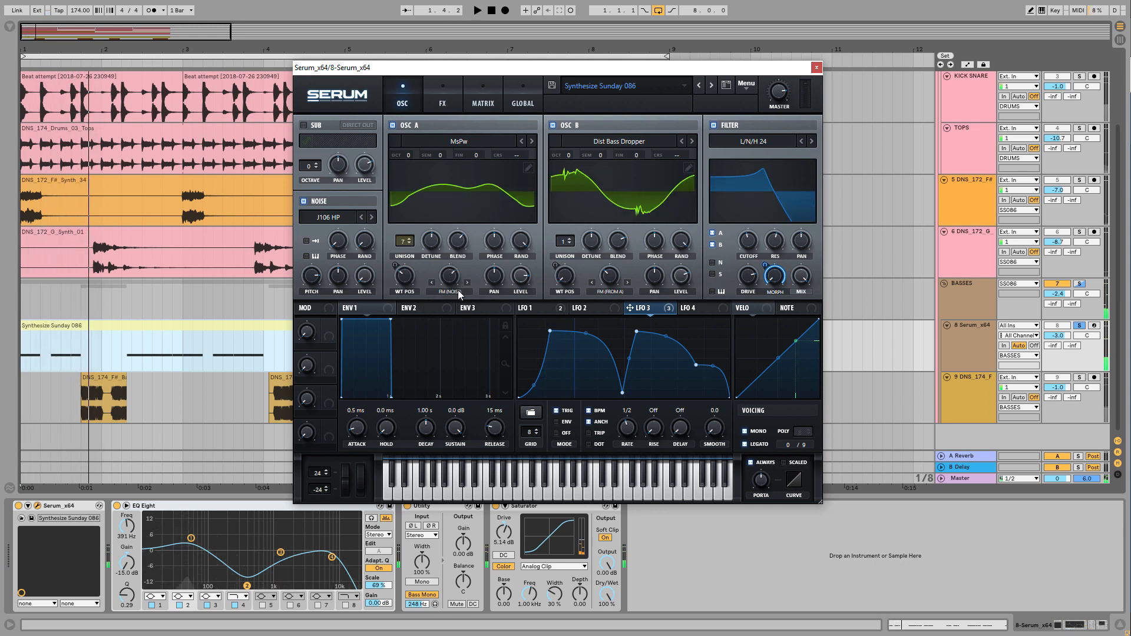
{"action": "key", "text": "space"}
{"action": "left_click", "coordinate": [446, 280]}
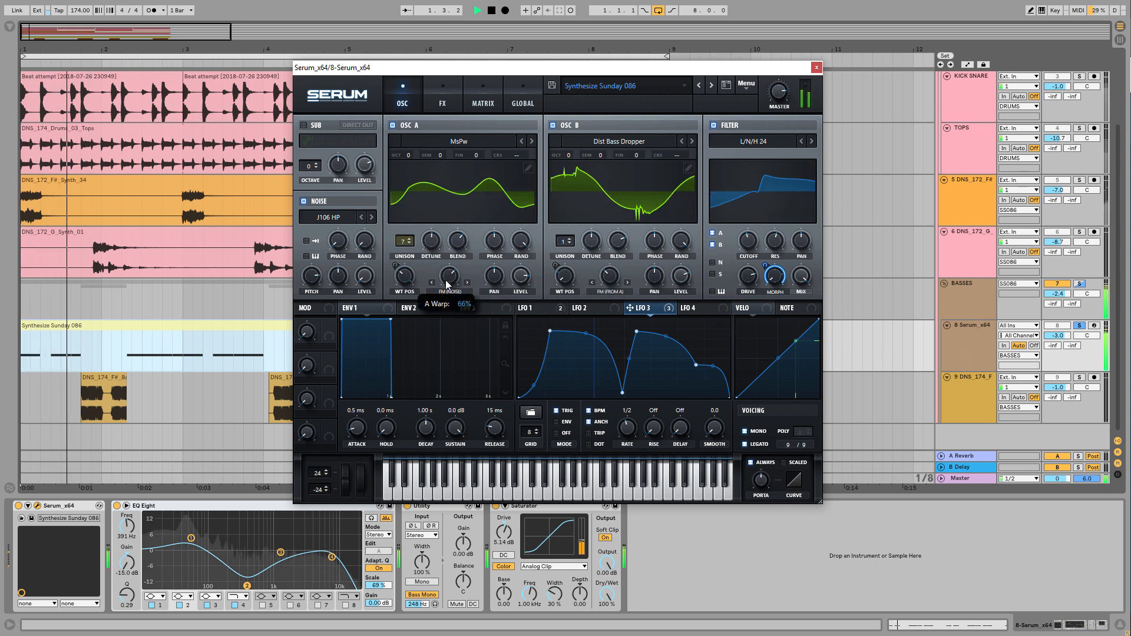
{"action": "left_click_drag", "start_coordinate": [446, 282], "coordinate": [447, 281]}
{"action": "key", "text": "space"}
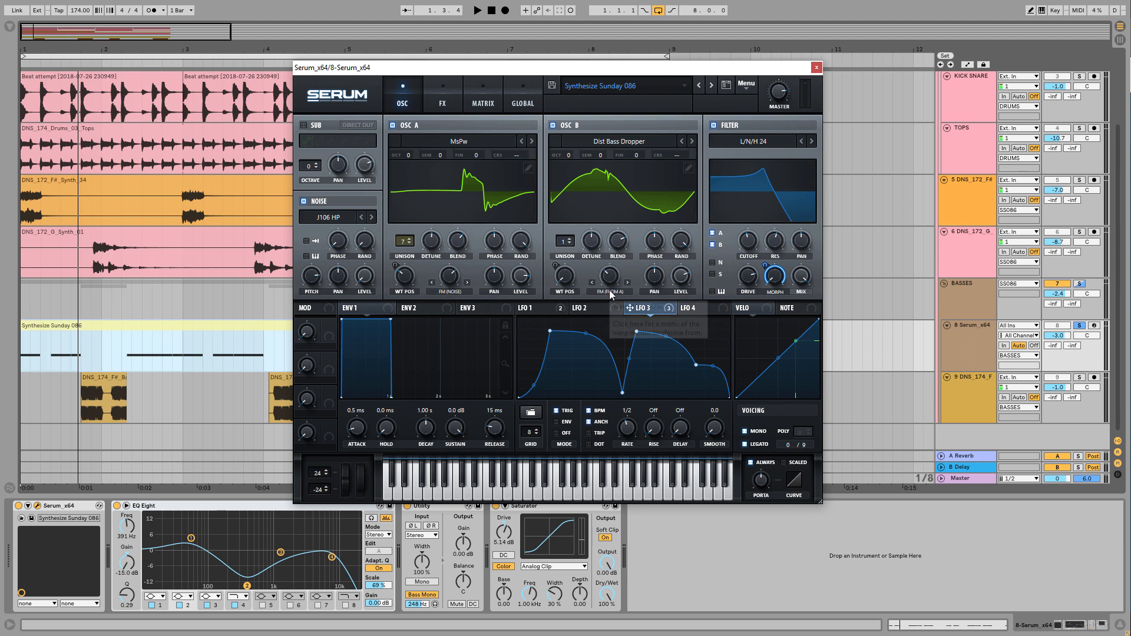
Audition a raised FM (From A) warp on oscillator B and set the warp to 34%
{"action": "key", "text": "space"}
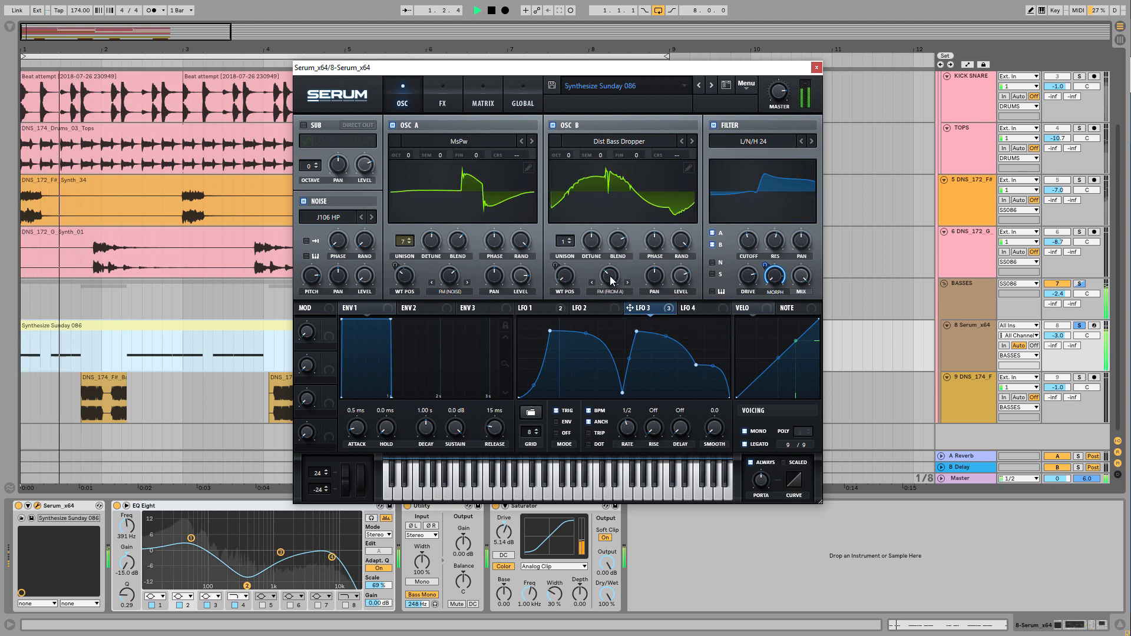
{"action": "key", "text": "space"}
{"action": "key", "text": "space"}
{"action": "left_click_drag", "start_coordinate": [610, 277], "coordinate": [617, 219]}
{"action": "key", "text": "space"}
{"action": "key", "text": "space"}
{"action": "key", "text": "space"}
{"action": "key", "text": "space"}
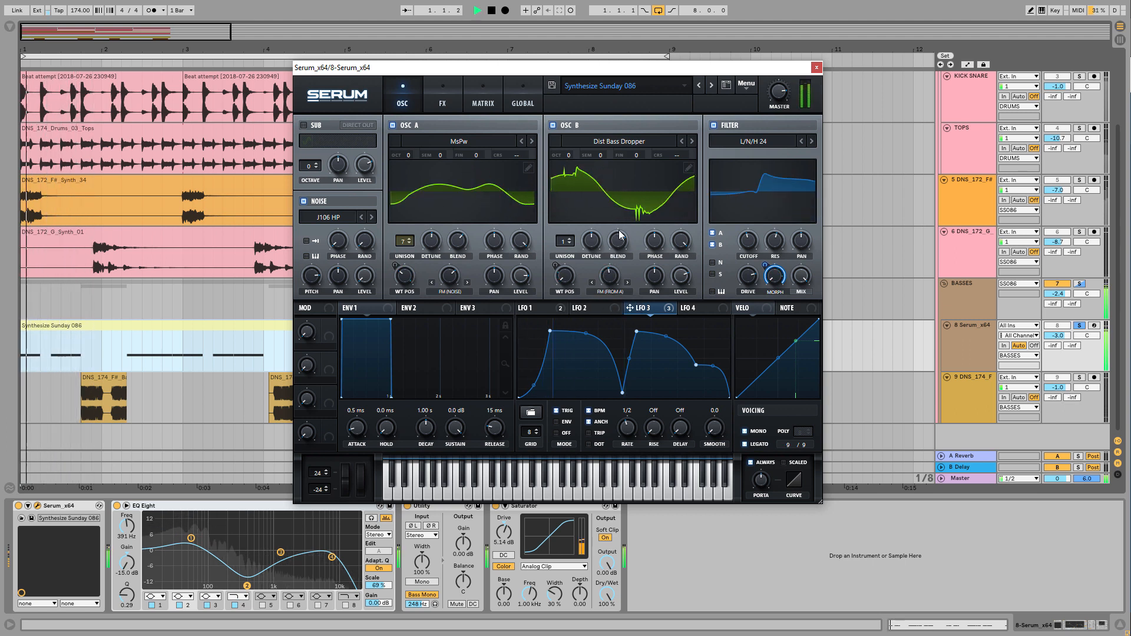
{"action": "left_click_drag", "start_coordinate": [608, 276], "coordinate": [603, 294]}
{"action": "key", "text": "space"}
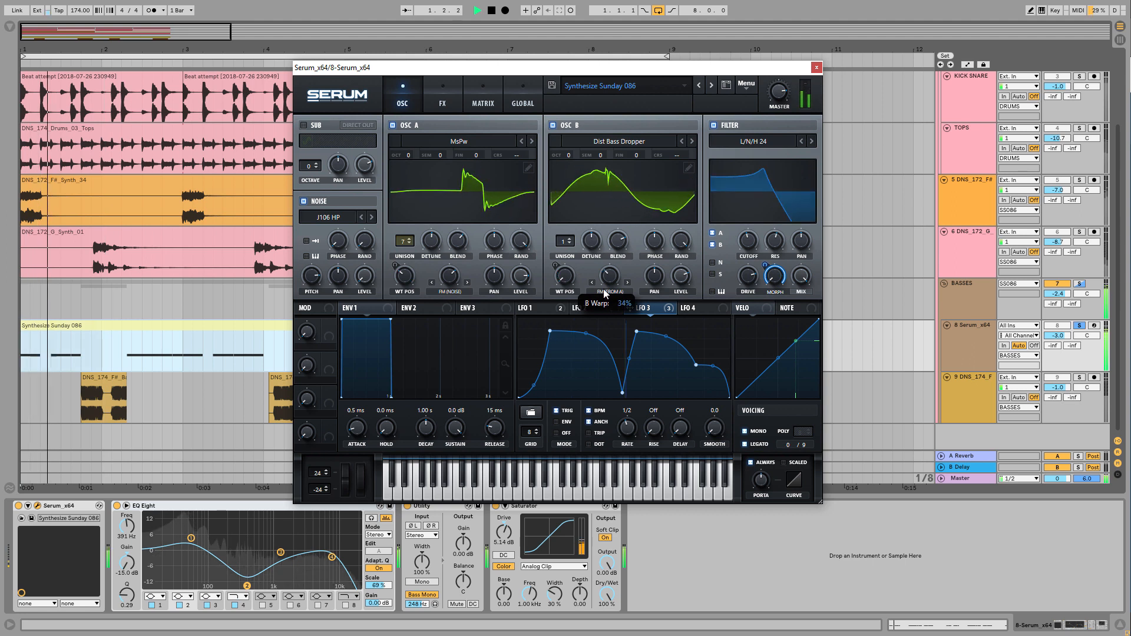
{"action": "key", "text": "space"}
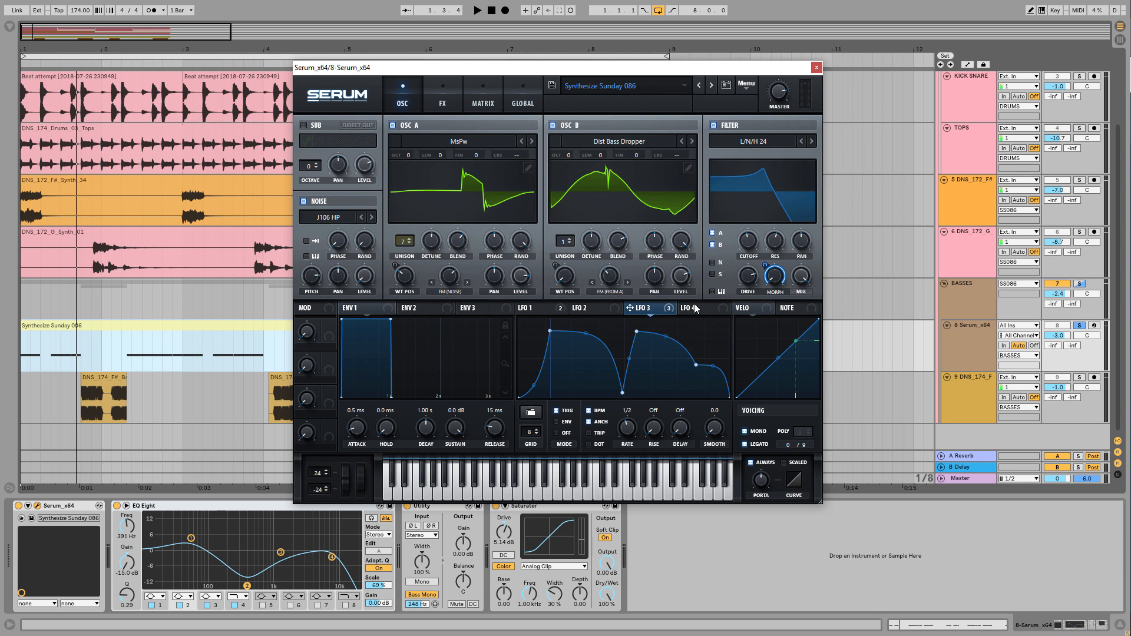
Adjust the filter's Morph knob and display the LFO 1 shape
{"action": "left_click", "coordinate": [776, 280]}
{"action": "left_click_drag", "start_coordinate": [777, 282], "coordinate": [783, 323]}
{"action": "left_click", "coordinate": [532, 309]}
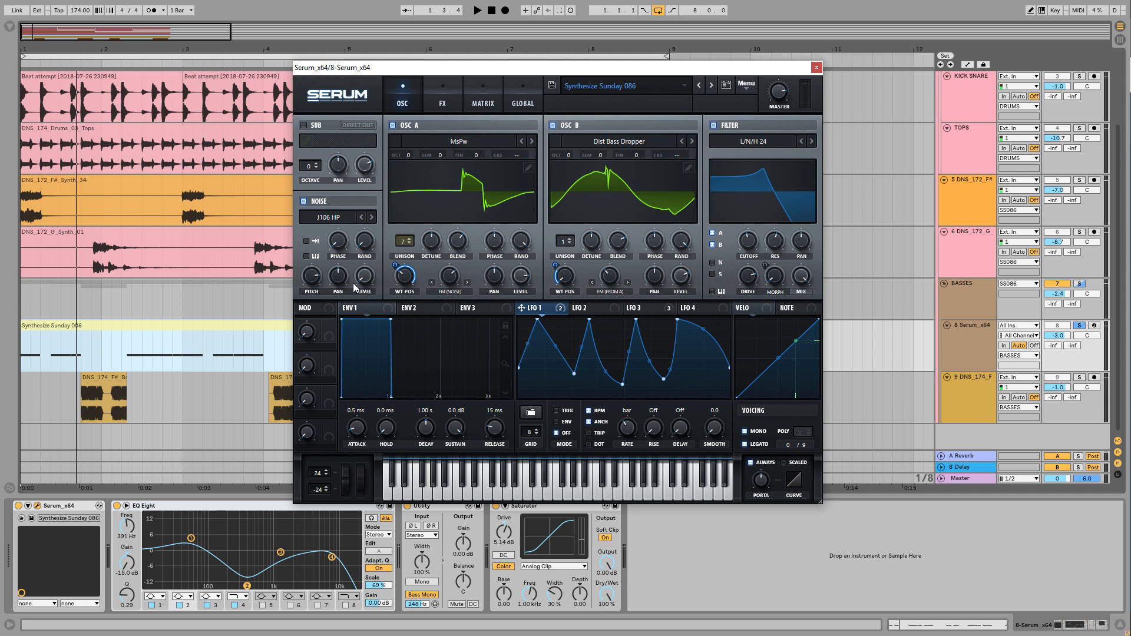
Audition the bass with LFO 1's wavetable position modulation and with that modulation bypassed
{"action": "key", "text": "space"}
{"action": "key", "text": "space"}
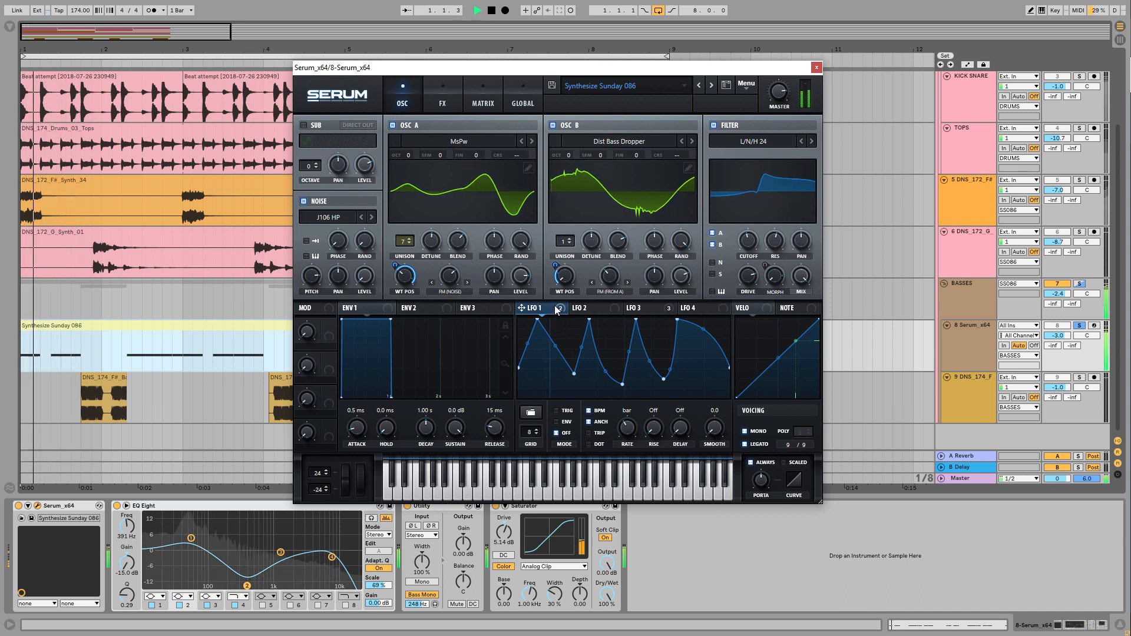
{"action": "right_click", "coordinate": [522, 307]}
{"action": "left_click", "coordinate": [572, 356]}
Restore LFO 1's bypassed modulation of both oscillators' wavetable positions and audition the bass
{"action": "key", "text": "space"}
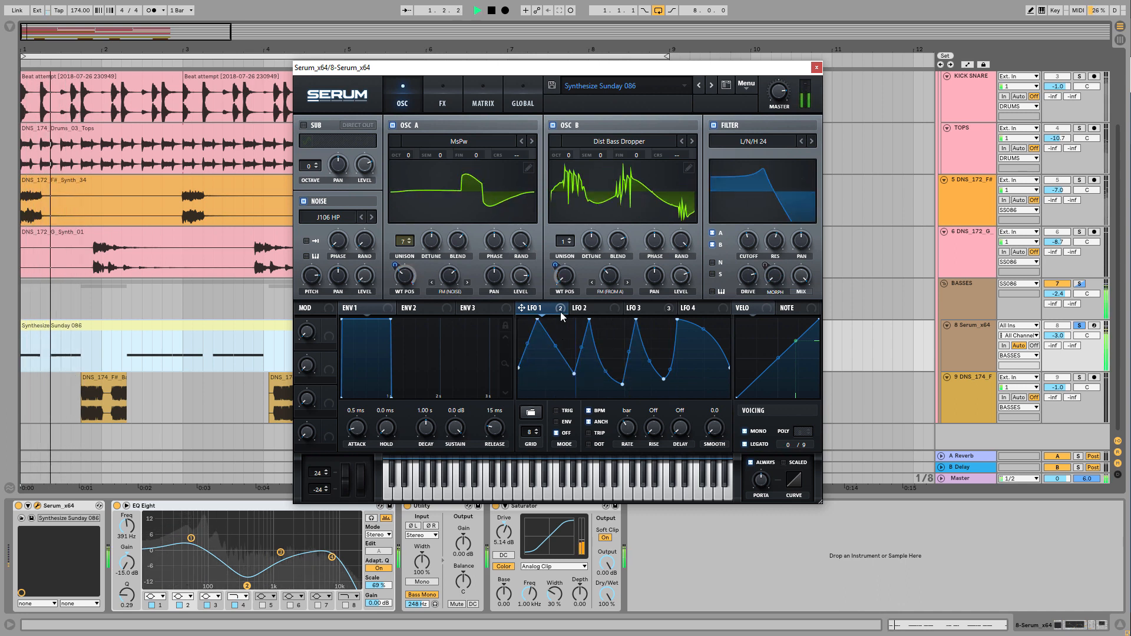
{"action": "key", "text": "space"}
{"action": "key", "text": "space"}
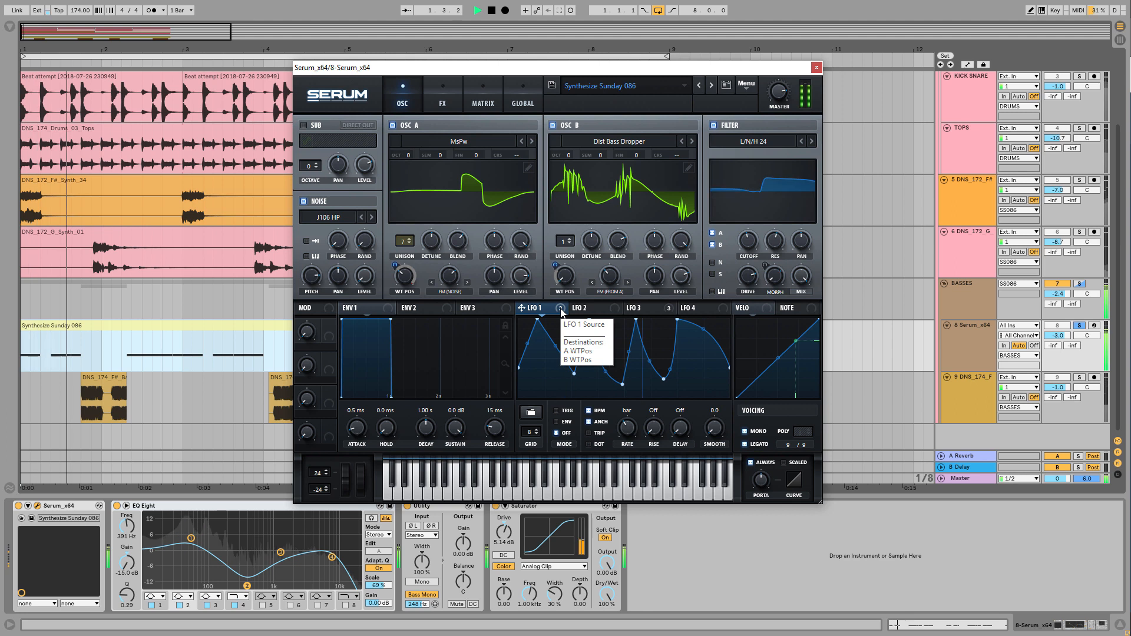
{"action": "key", "text": "space"}
{"action": "right_click", "coordinate": [561, 311]}
{"action": "left_click", "coordinate": [560, 339]}
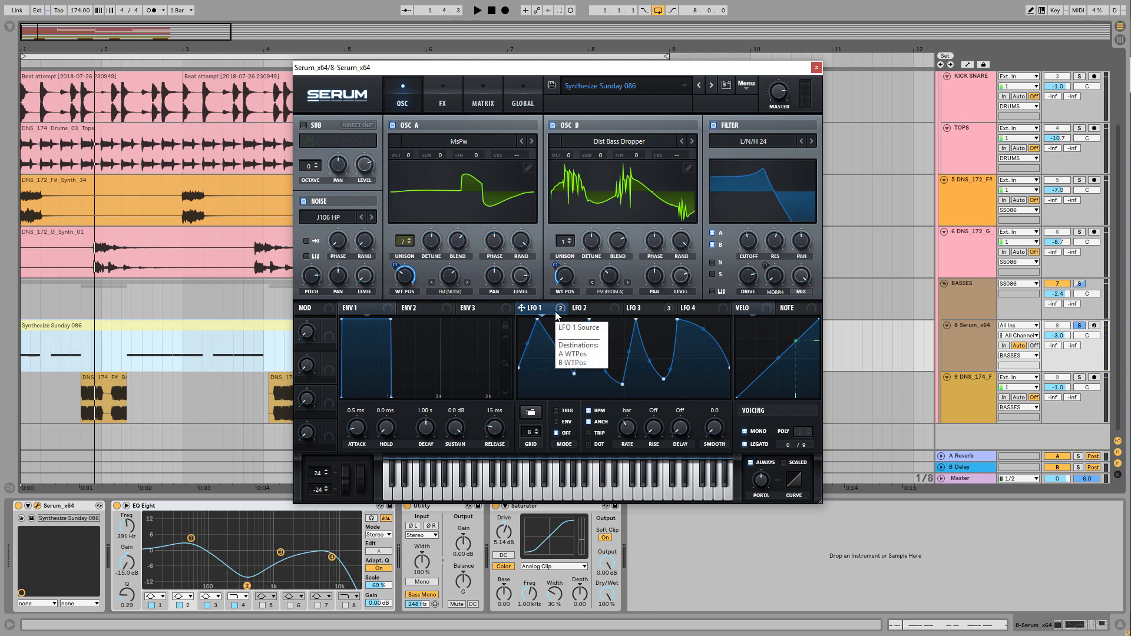
{"action": "key", "text": "space"}
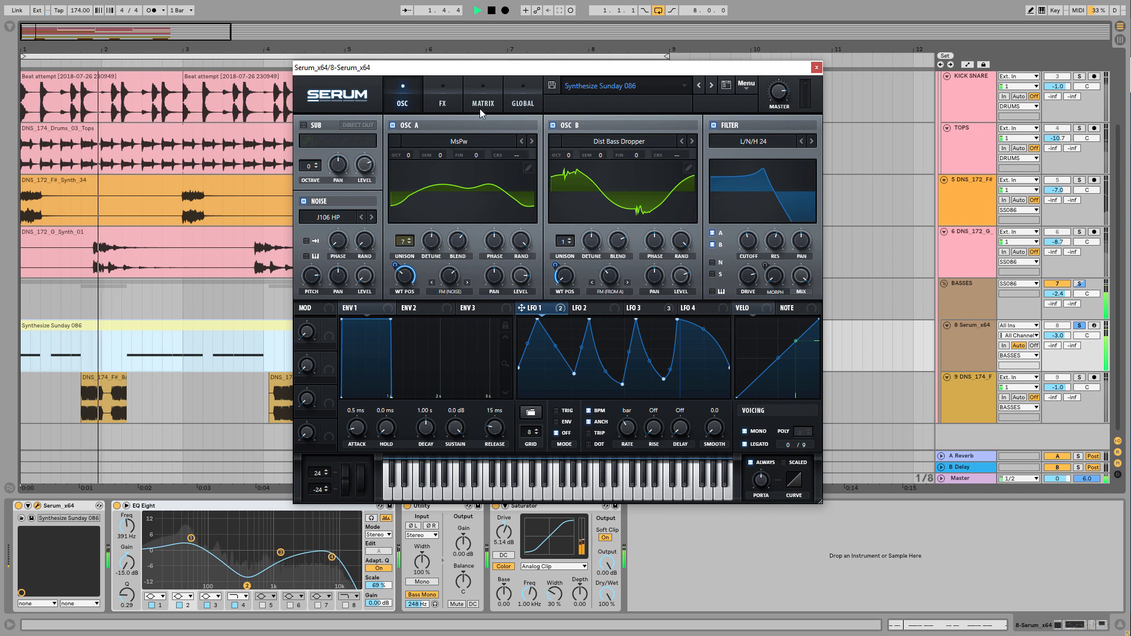
Open the effects rack and audition the bass with the phaser bypassed and active
{"action": "left_click", "coordinate": [436, 89]}
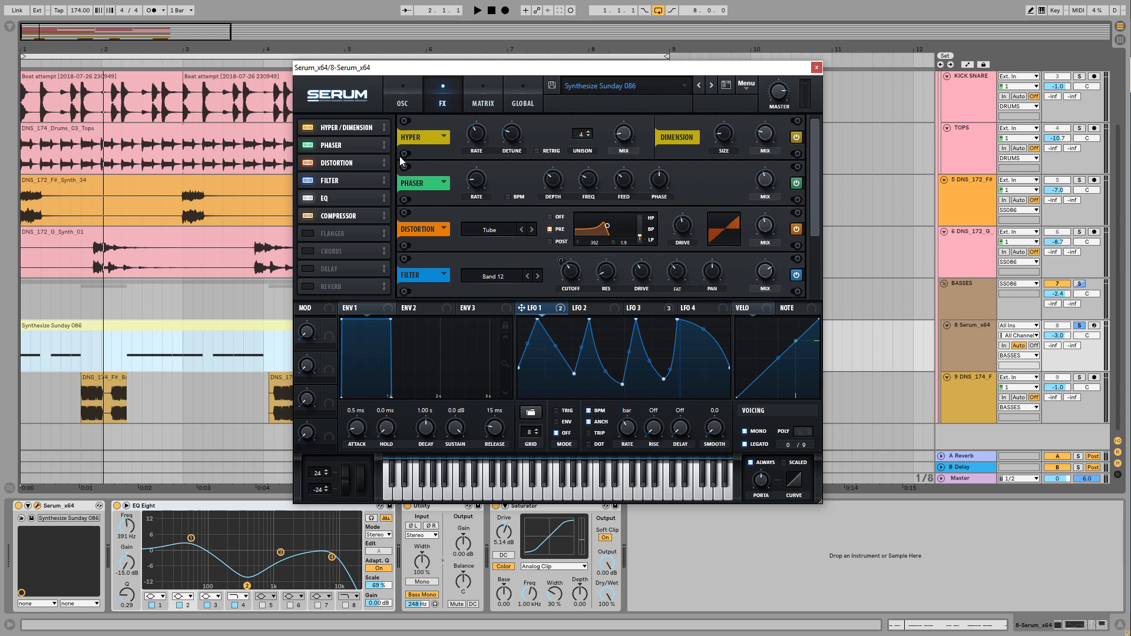
{"action": "scroll", "coordinate": [361, 139], "scroll_direction": "down", "scroll_amount": 1}
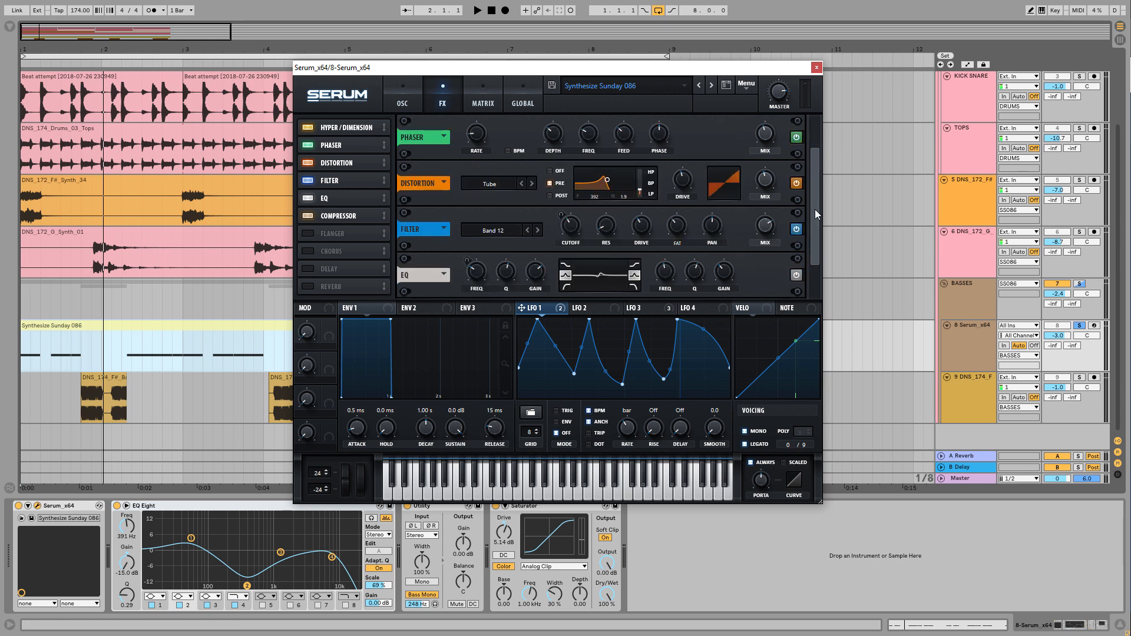
{"action": "left_click_drag", "start_coordinate": [817, 208], "coordinate": [818, 207]}
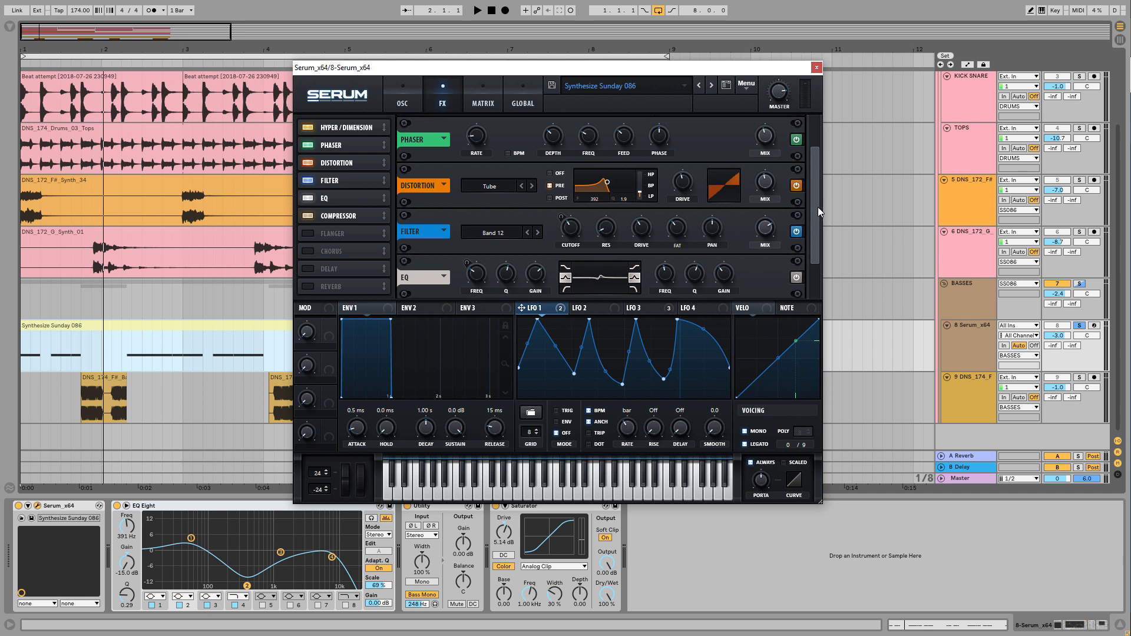
{"action": "key", "text": "space"}
{"action": "left_click", "coordinate": [796, 140]}
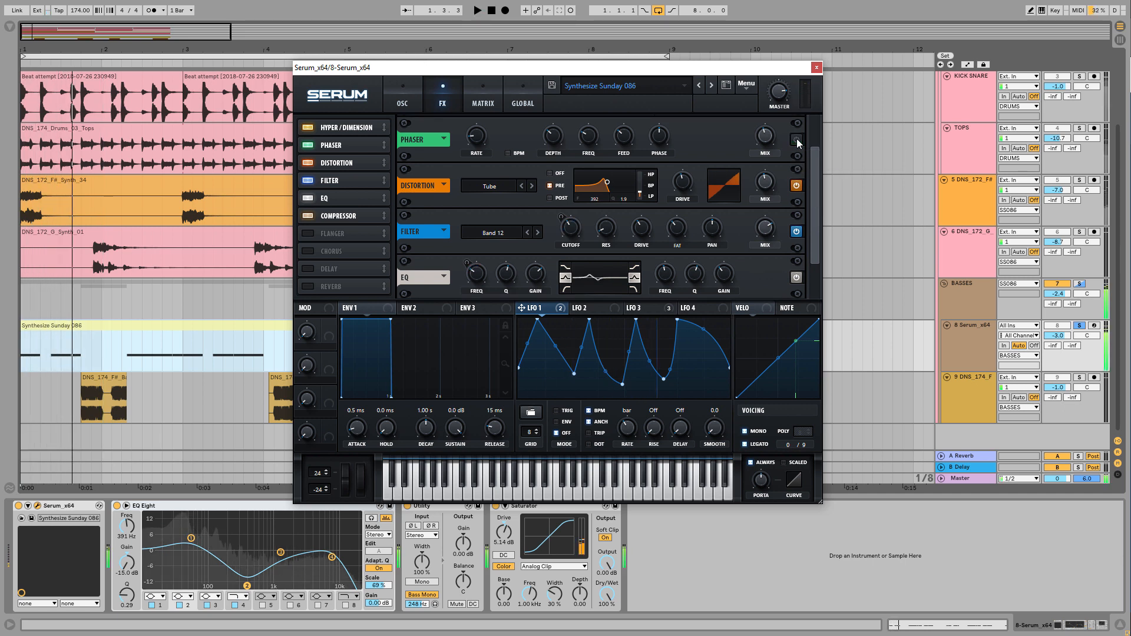
{"action": "left_click", "coordinate": [796, 140]}
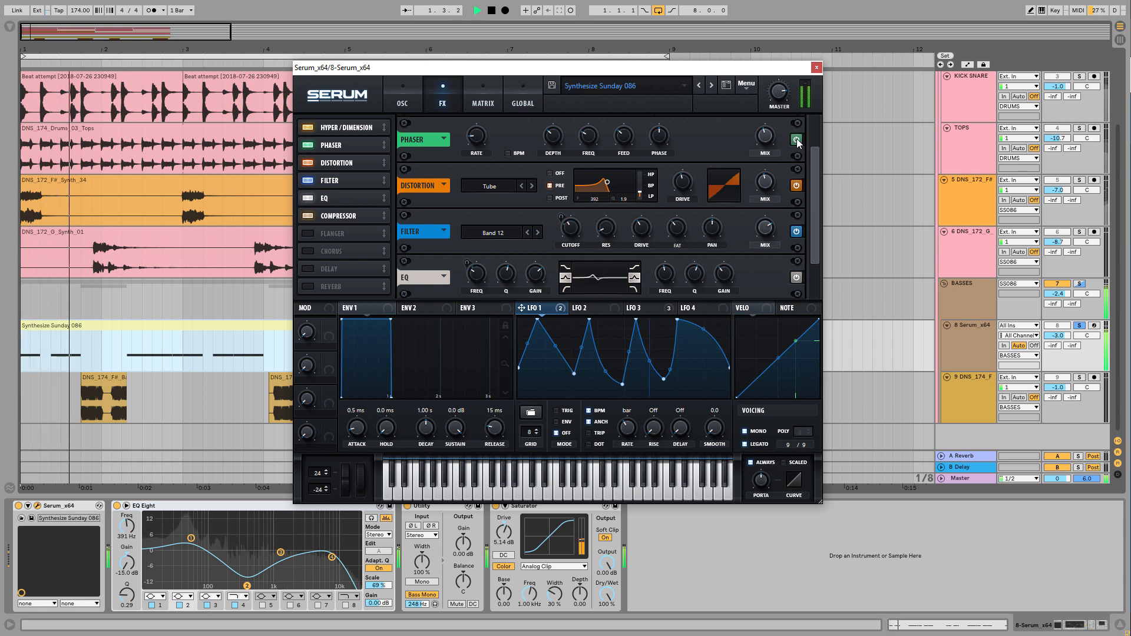
{"action": "key", "text": "space"}
Audition the bass with the Tube distortion effect bypassed and active
{"action": "scroll", "coordinate": [810, 201], "scroll_direction": "down", "scroll_amount": 1}
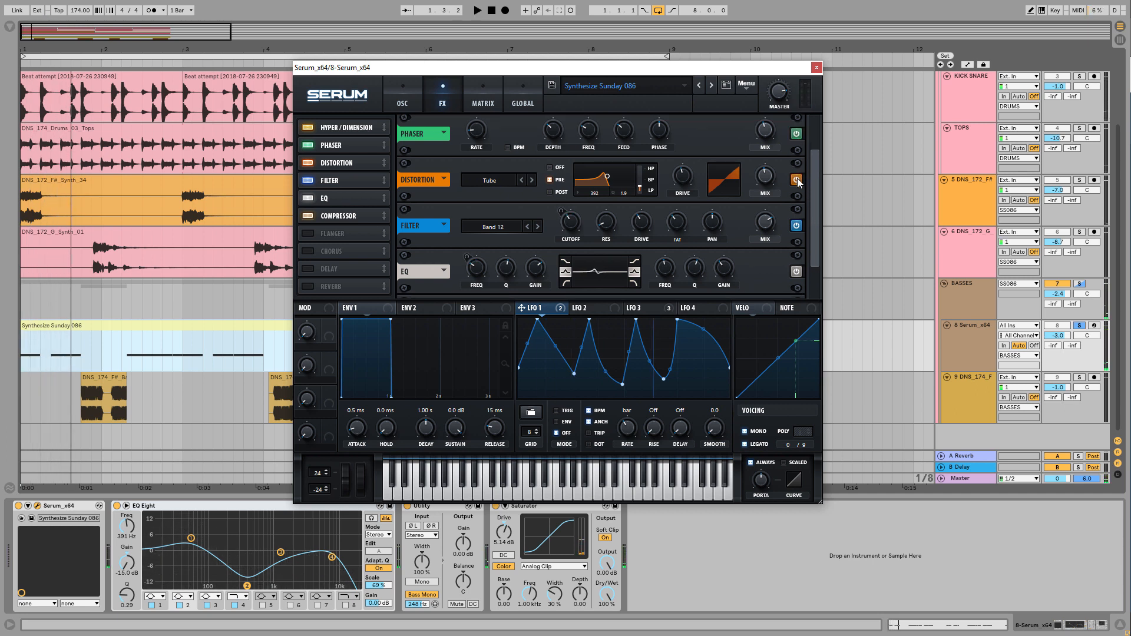
{"action": "key", "text": "space"}
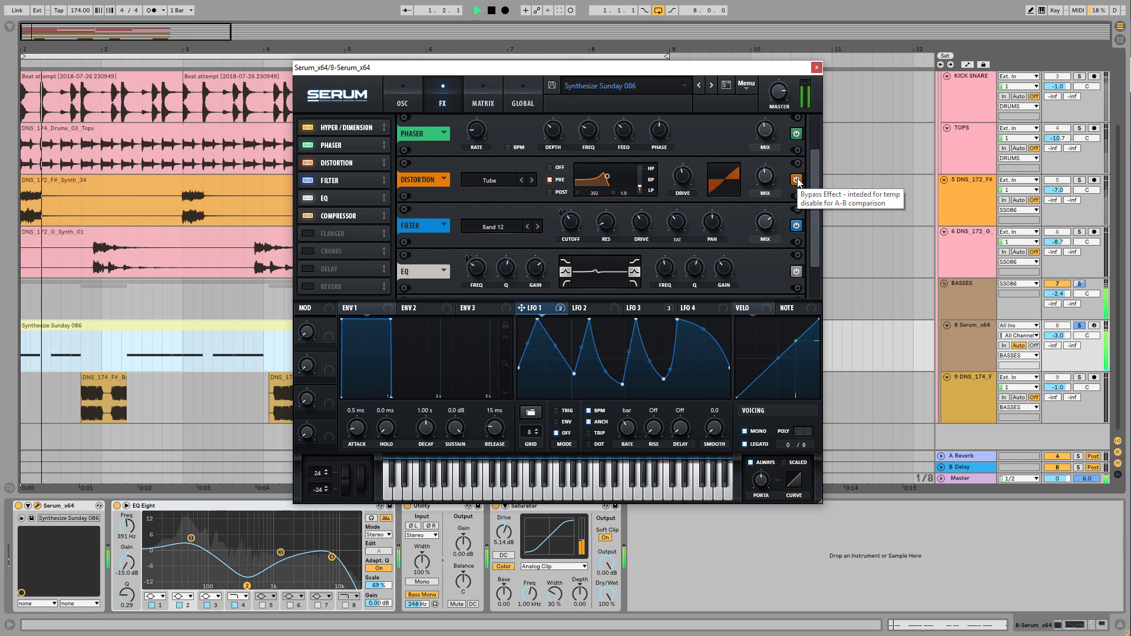
{"action": "left_click", "coordinate": [798, 181]}
{"action": "left_click", "coordinate": [797, 180]}
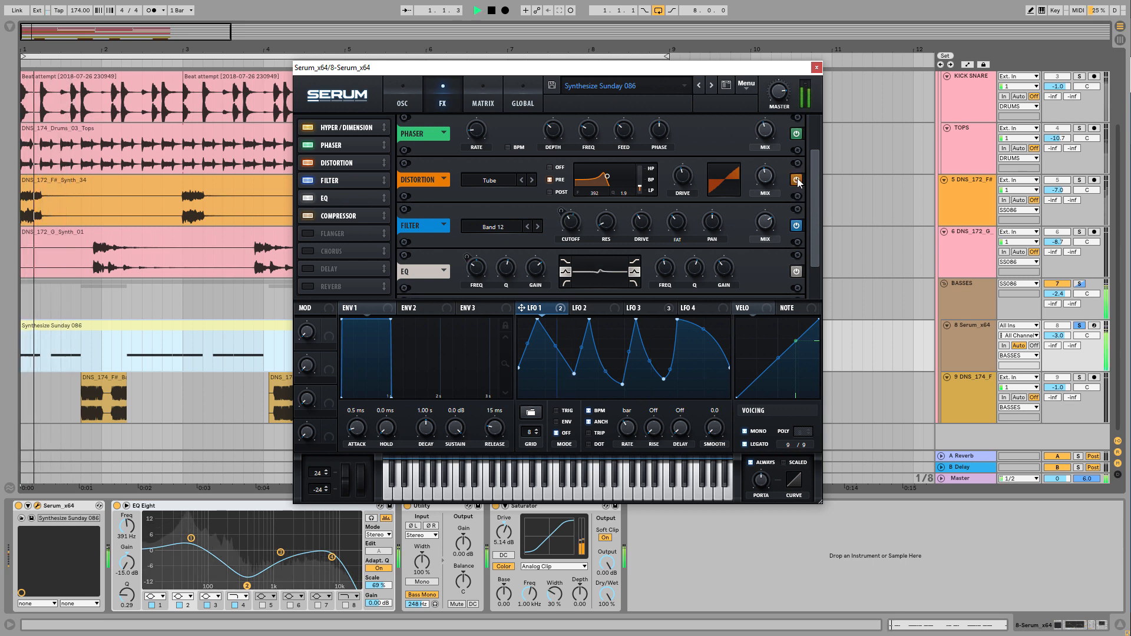
{"action": "key", "text": "space"}
Display the LFO 3 shape and inspect its modulation of the Band 12 filter effect's cutoff
{"action": "scroll", "coordinate": [813, 224], "scroll_direction": "down", "scroll_amount": 2}
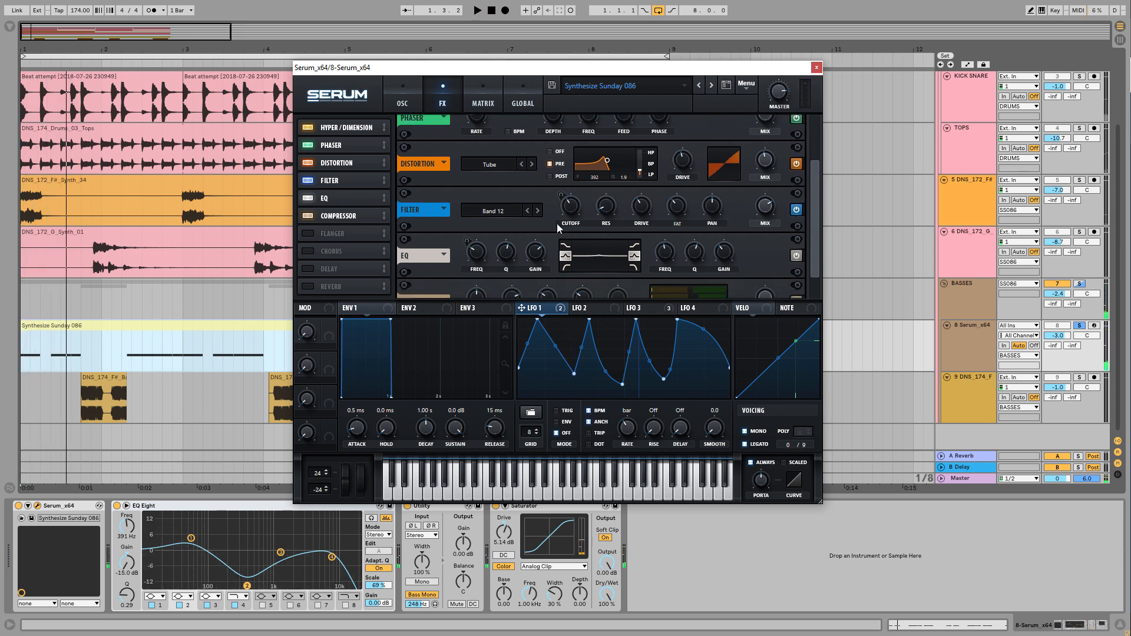
{"action": "left_click", "coordinate": [642, 309]}
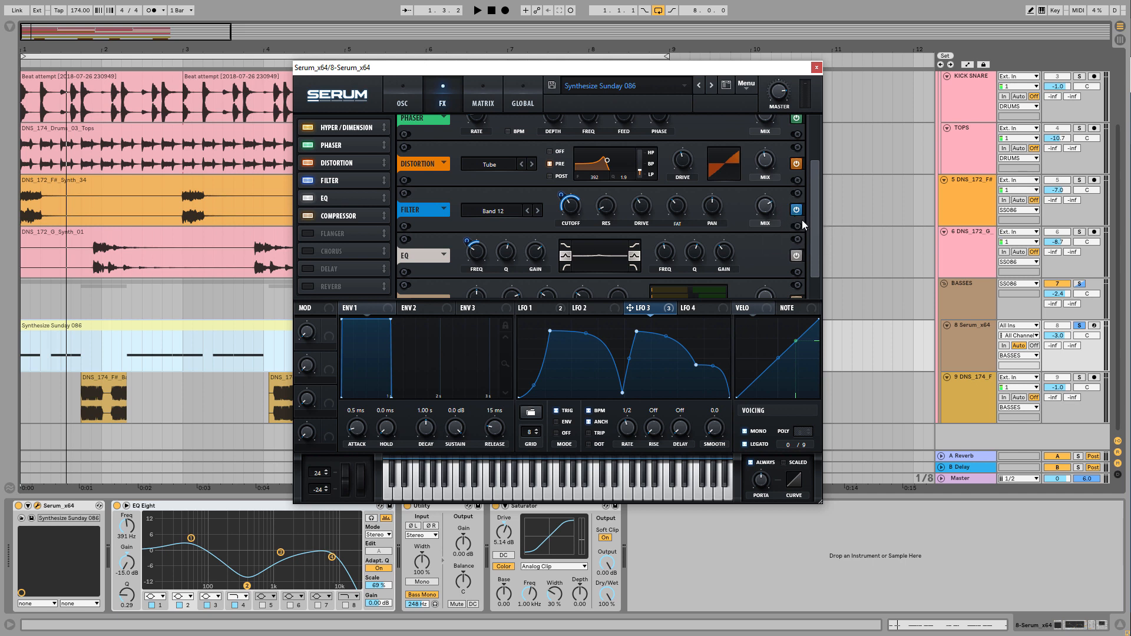
{"action": "scroll", "coordinate": [812, 221], "scroll_direction": "down", "scroll_amount": 1}
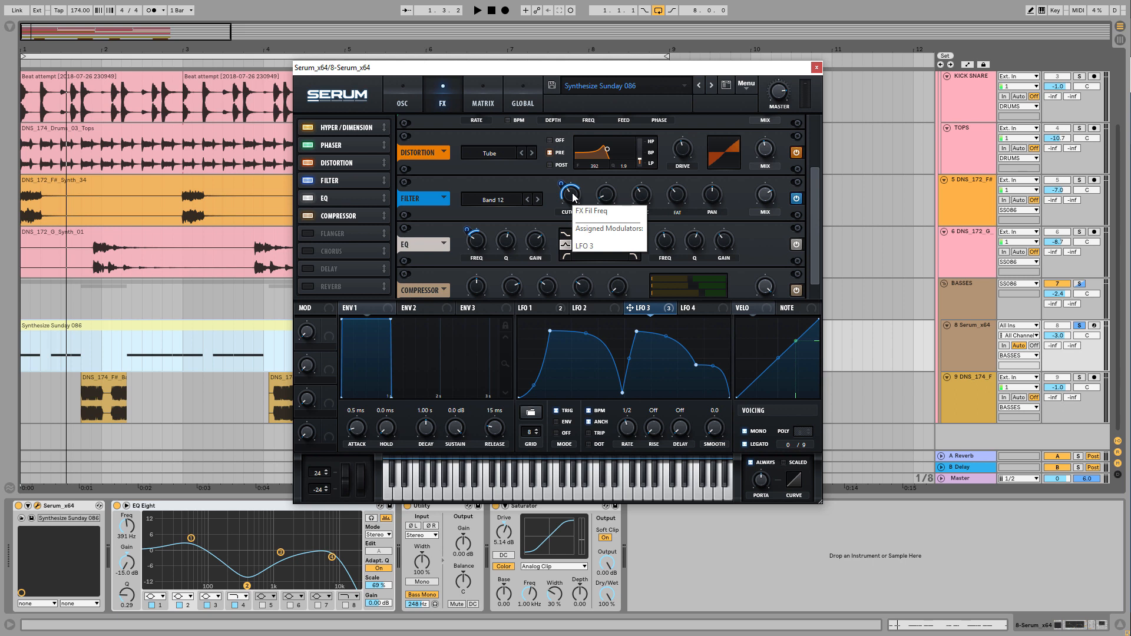
{"action": "left_click", "coordinate": [573, 197]}
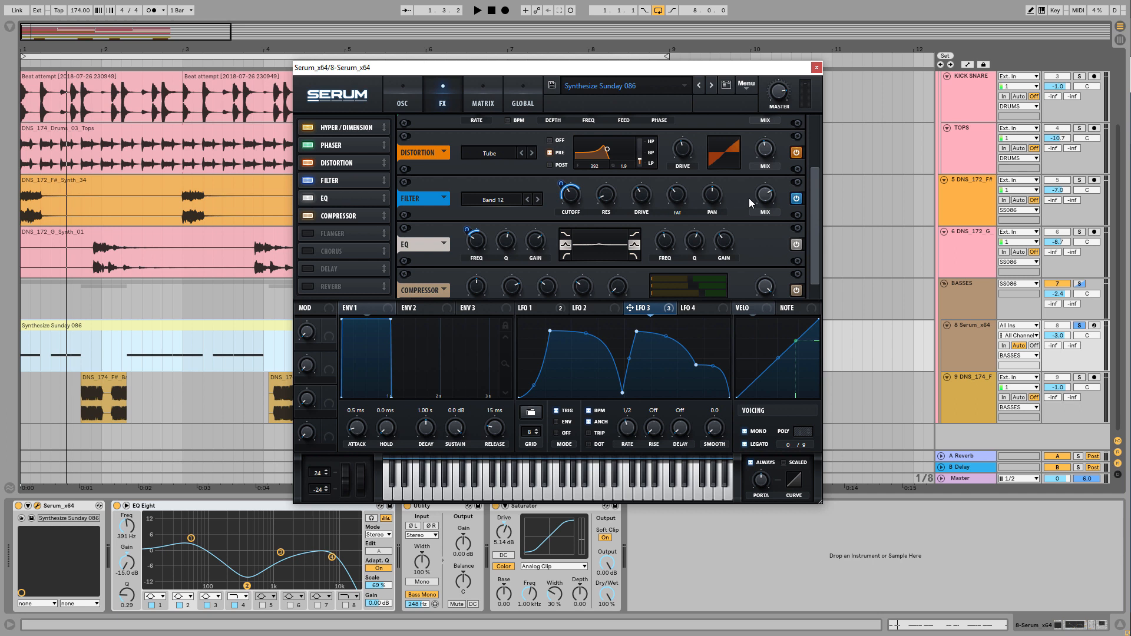
Audition the bass with the EQ effect bypassed and active
{"action": "scroll", "coordinate": [818, 248], "scroll_direction": "down", "scroll_amount": 2}
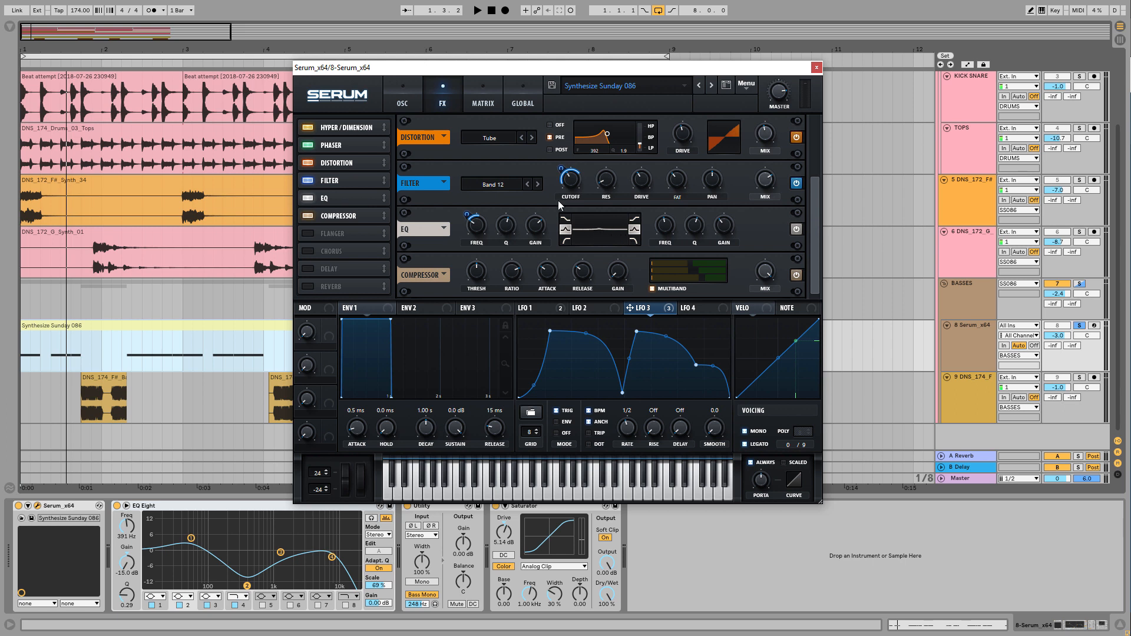
{"action": "key", "text": "space"}
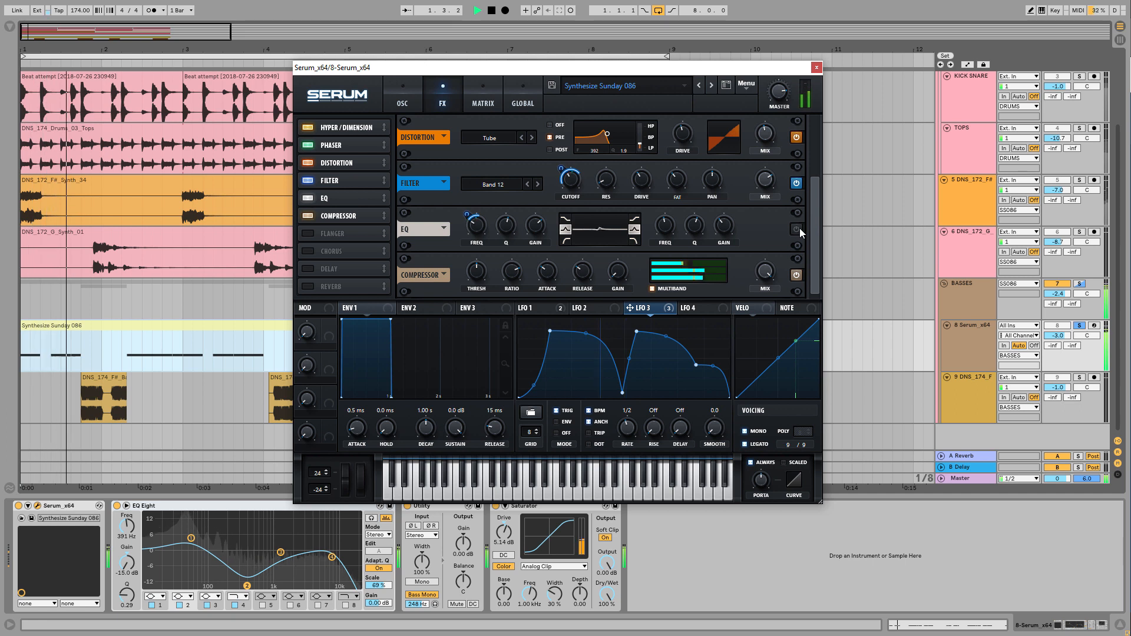
{"action": "key", "text": "space"}
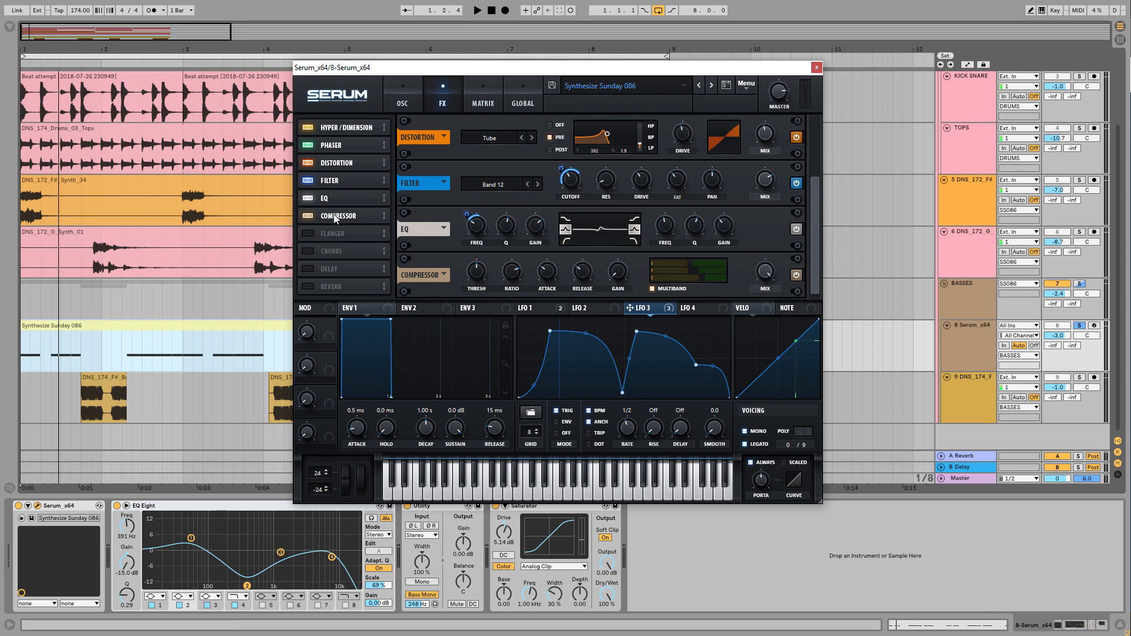
Audition the bass with the multiband compressor removed from the effects chain, and switch the compressor back on
{"action": "left_click", "coordinate": [309, 216]}
{"action": "key", "text": "space"}
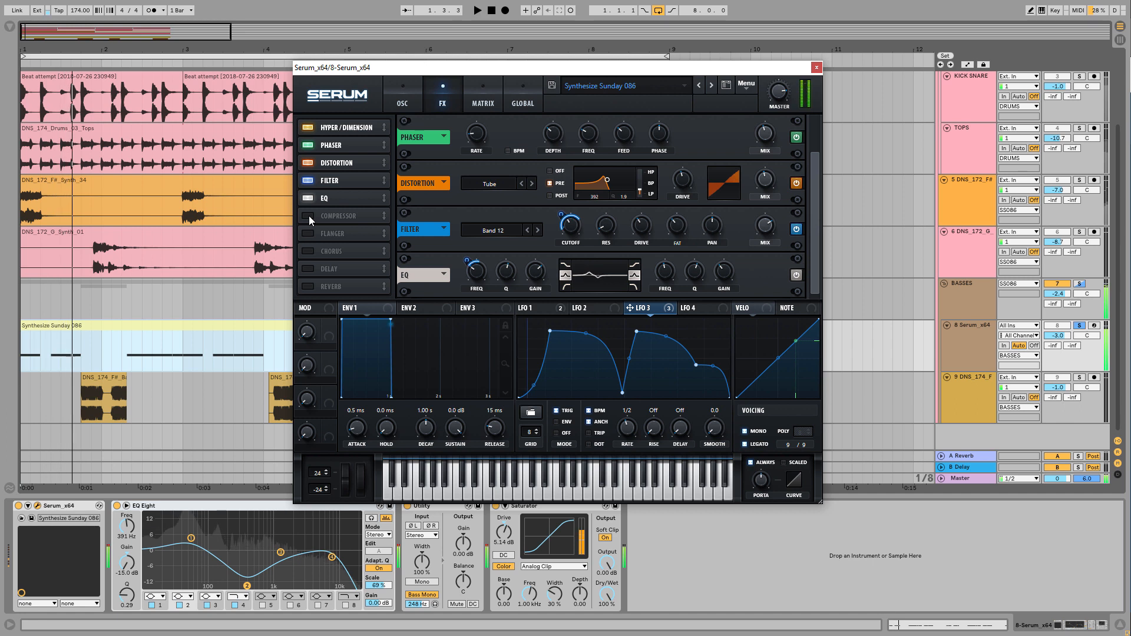
{"action": "left_click", "coordinate": [309, 216]}
{"action": "key", "text": "space"}
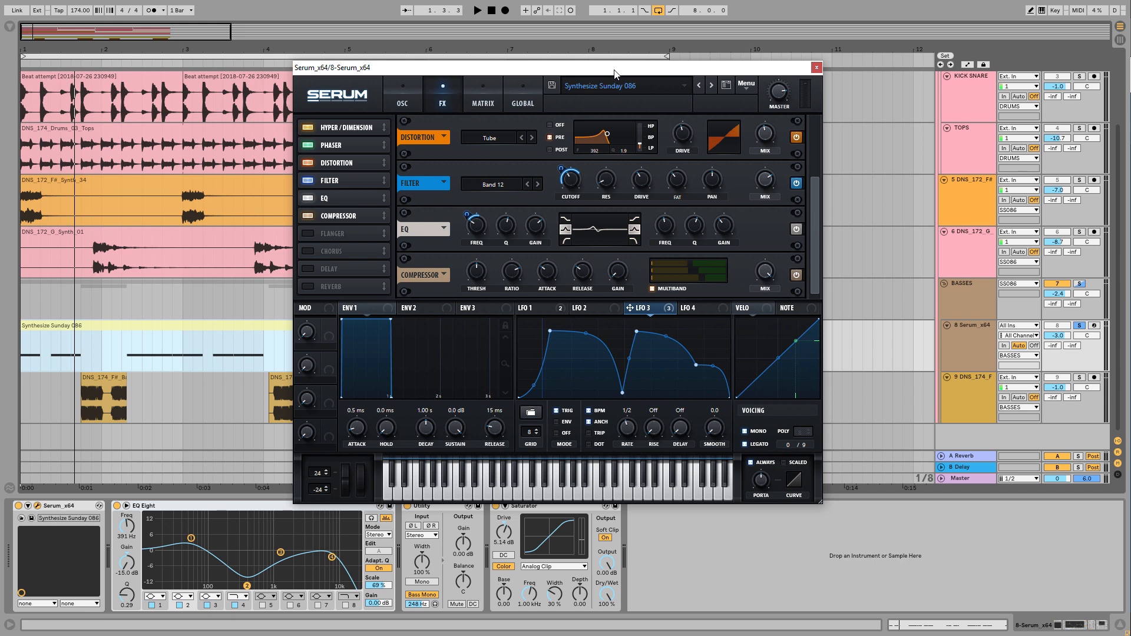
Return to the oscillator view, and solo the whole BASSES group to play the bass layers together
{"action": "left_click", "coordinate": [403, 100]}
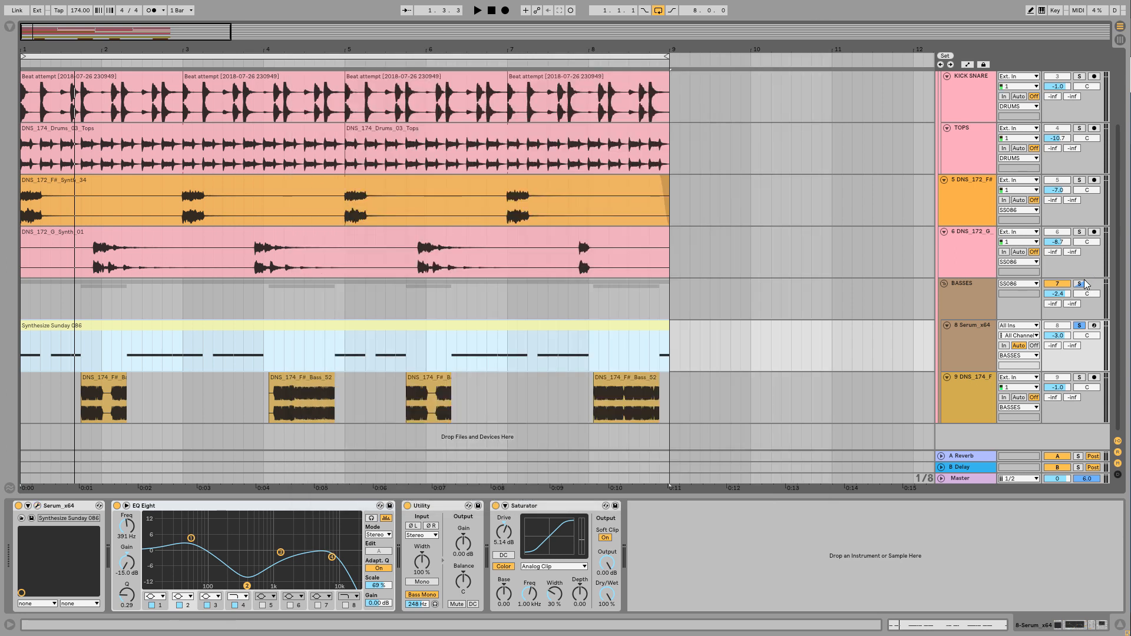
{"action": "left_click", "coordinate": [1083, 282]}
{"action": "key", "text": "space"}
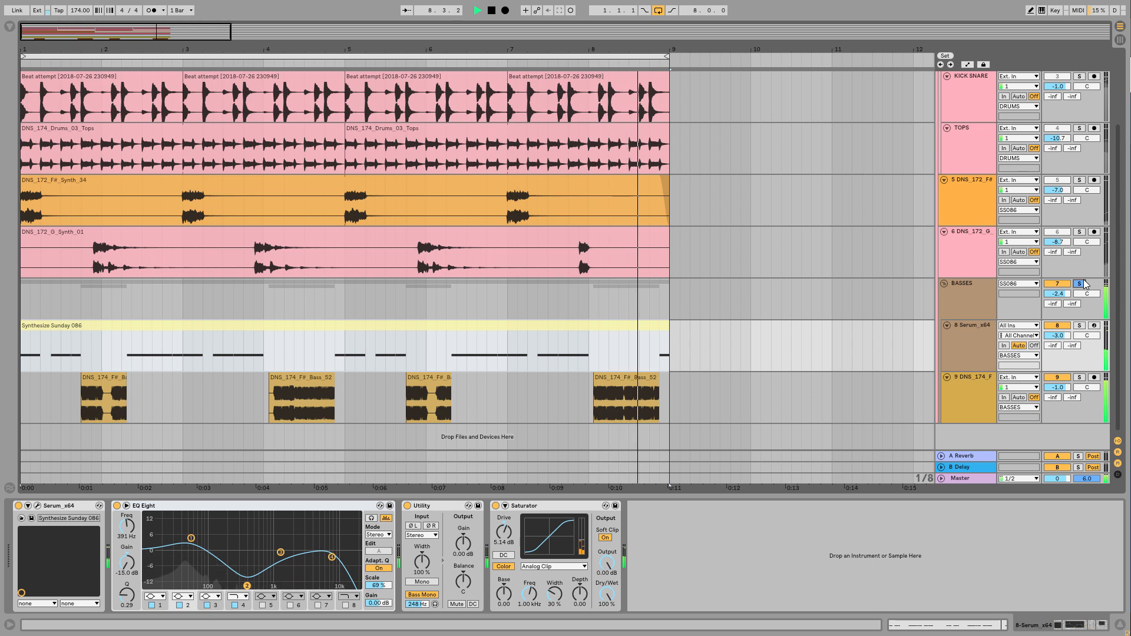
{"action": "key", "text": "space"}
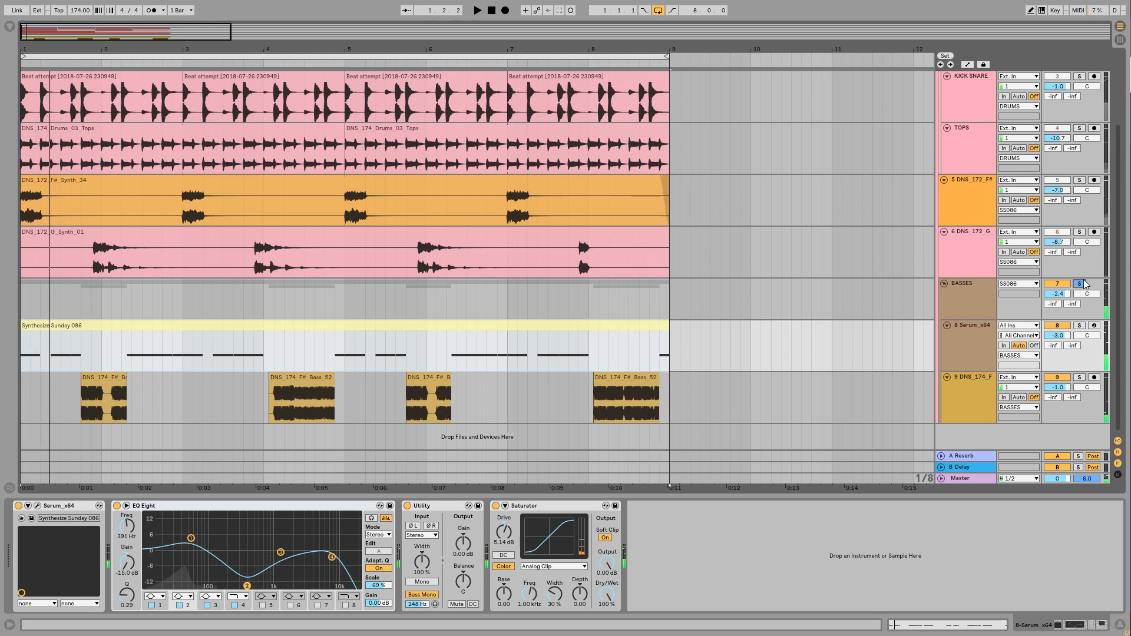